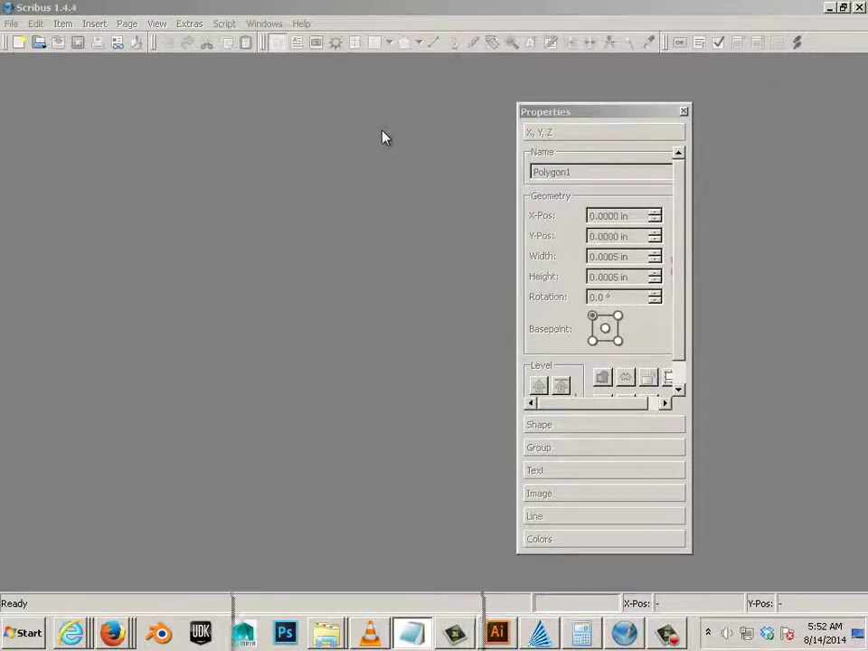
Bring up the Notepad measurement notes, highlight the 24 H x 18 V line, and shift the window right.
key(alt+Tab)
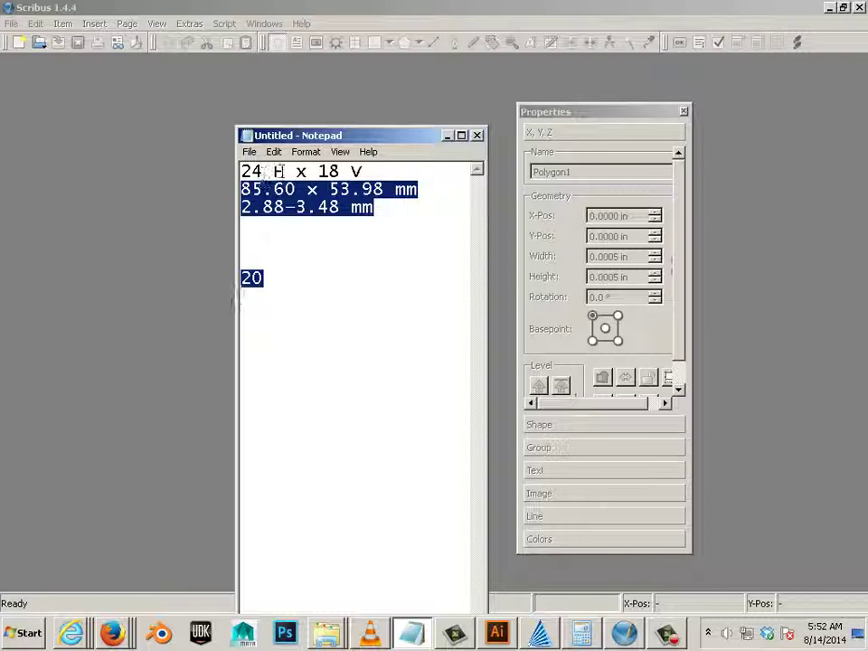
click(335, 171)
drag(372, 174, 240, 172)
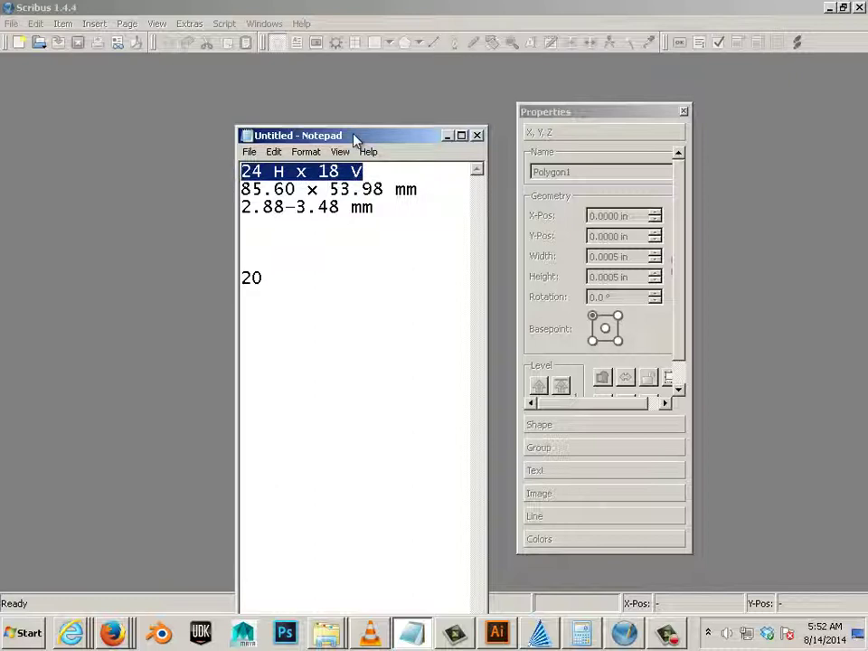
drag(355, 141, 437, 153)
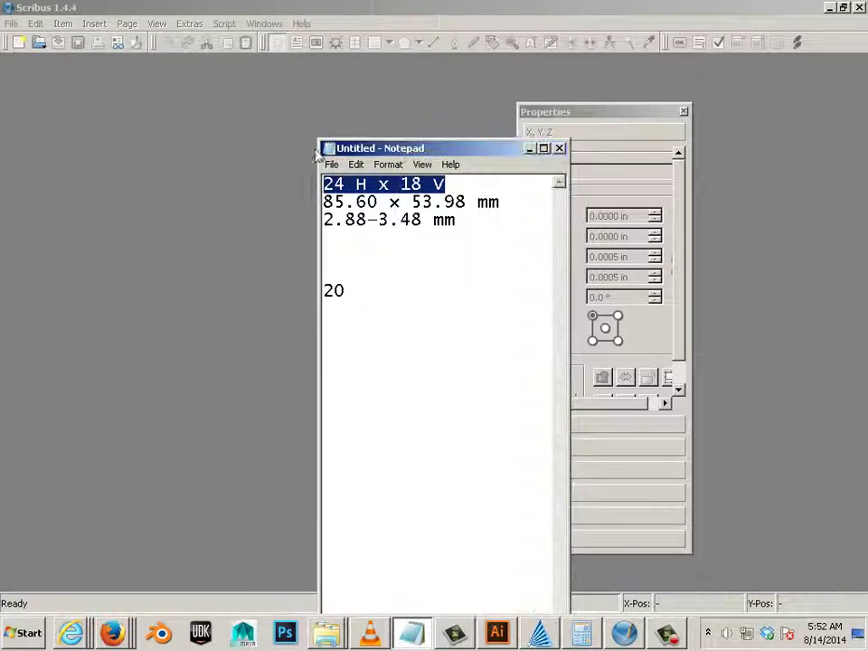
Start a new Scribus document and switch its default unit to millimetres.
click(11, 23)
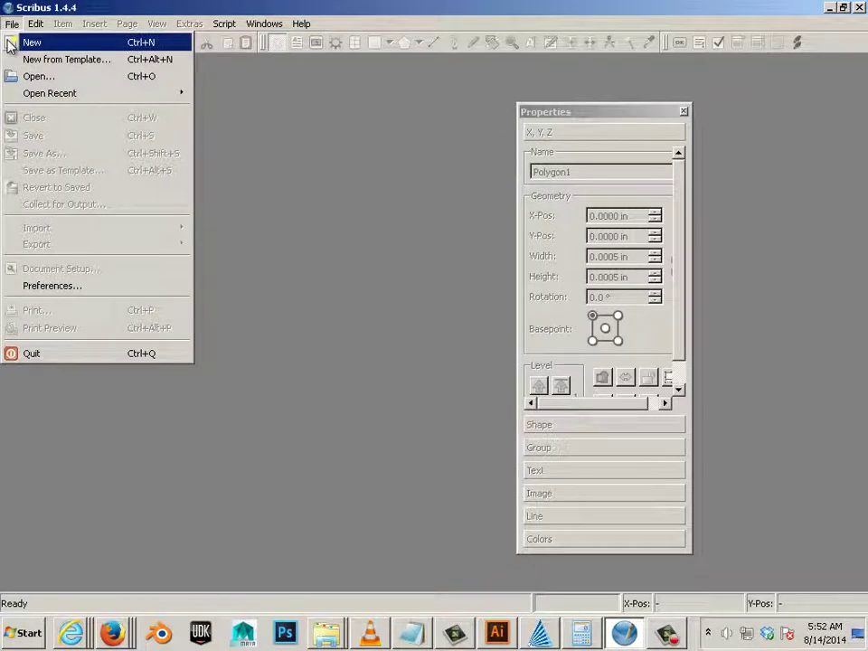
click(9, 42)
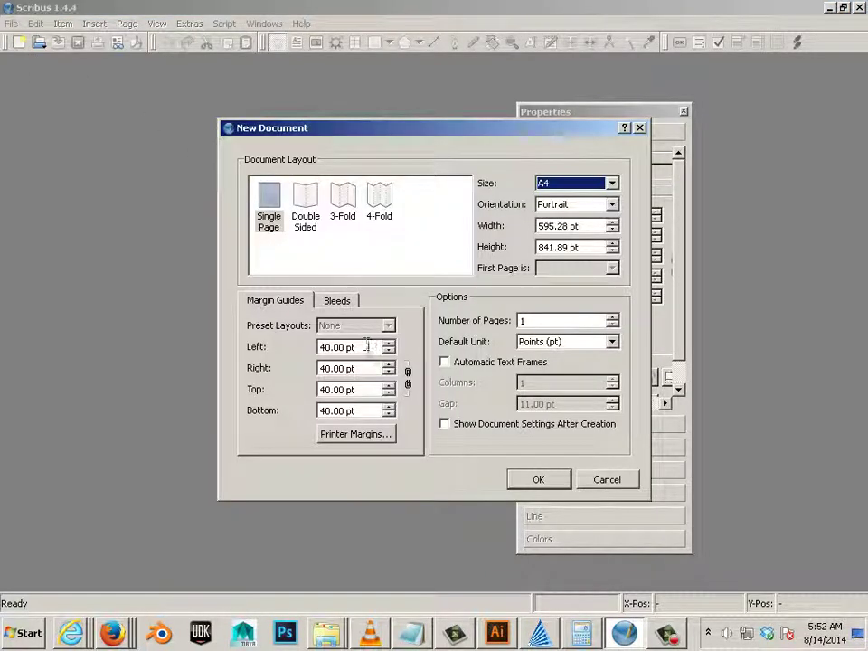
drag(364, 348, 296, 351)
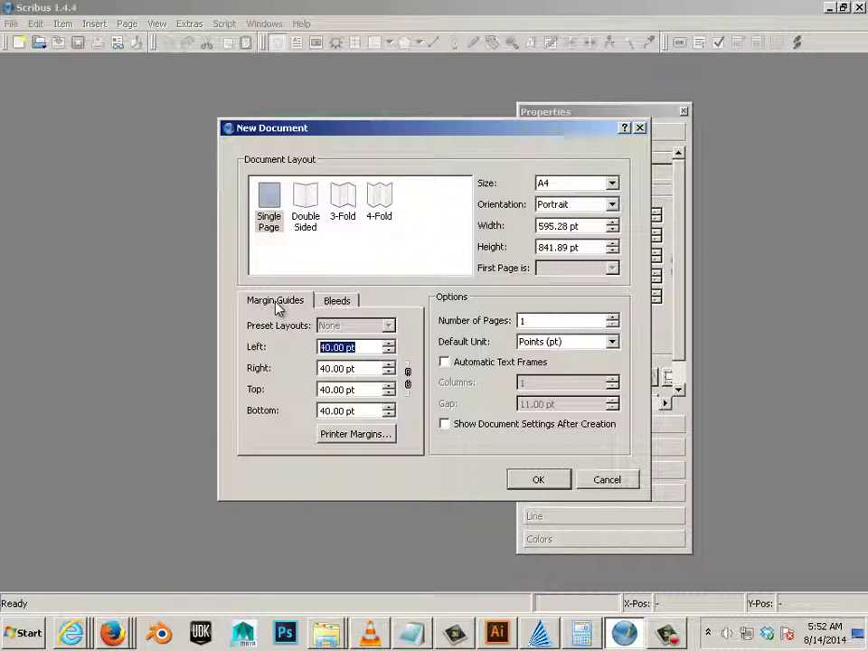
click(592, 345)
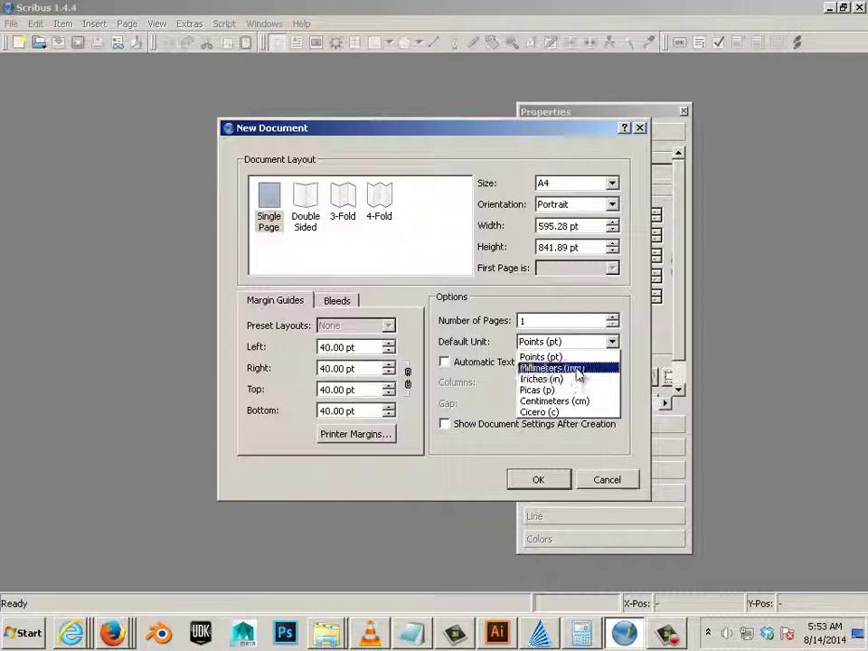
click(579, 369)
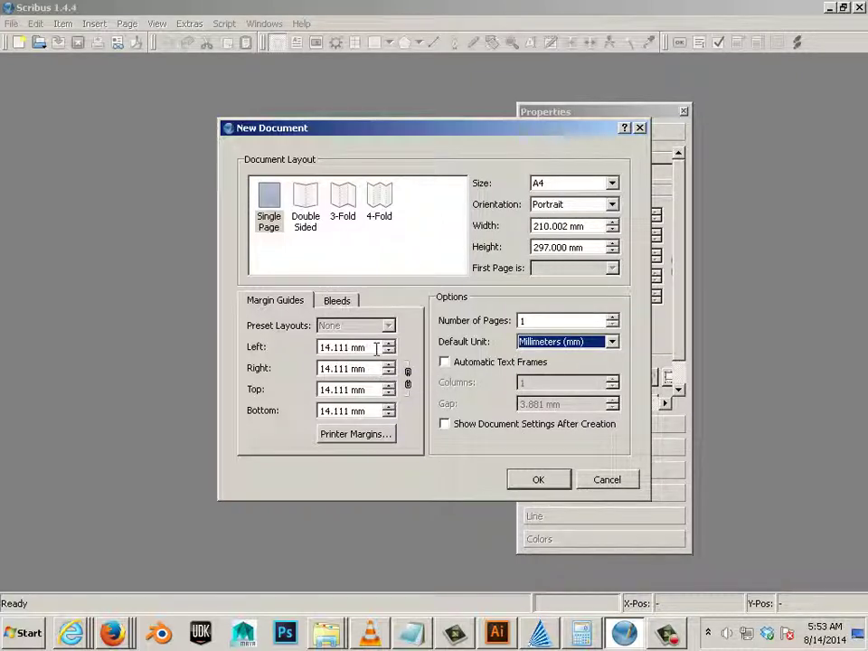
Set the left, right, top and bottom margins to 2 mm.
click(323, 347)
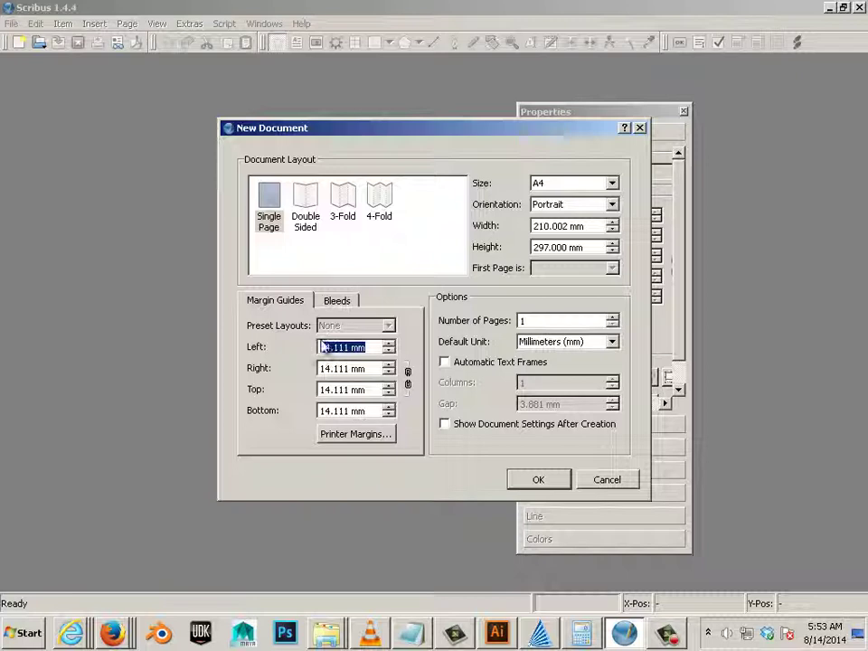
text(22)
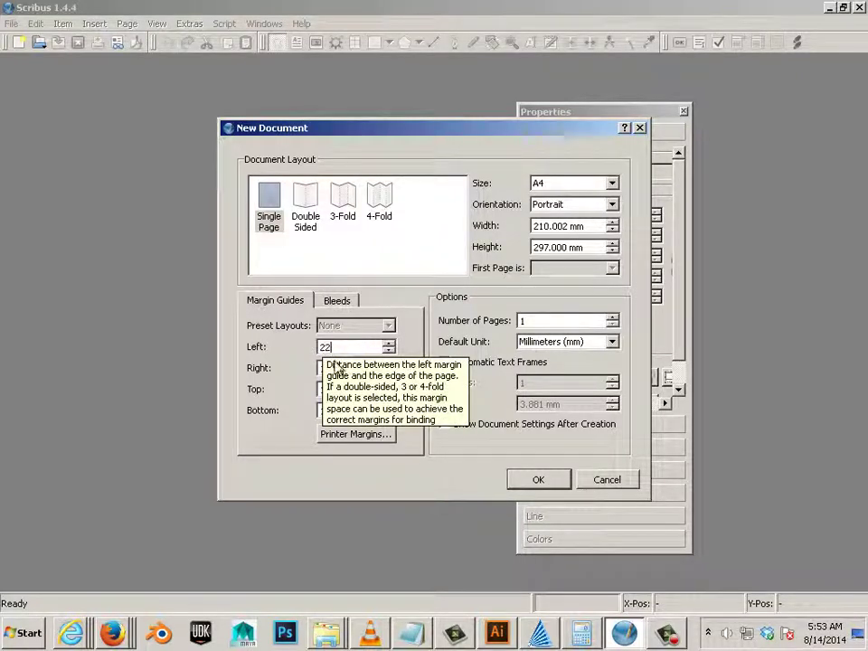
key(BackSpace)
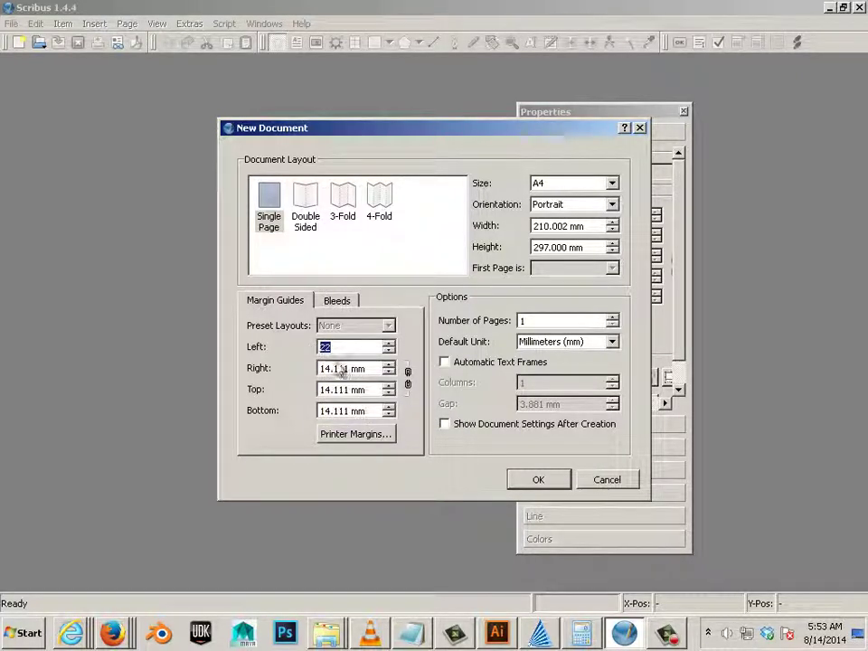
click(352, 374)
drag(352, 369, 285, 367)
text(2)
click(361, 390)
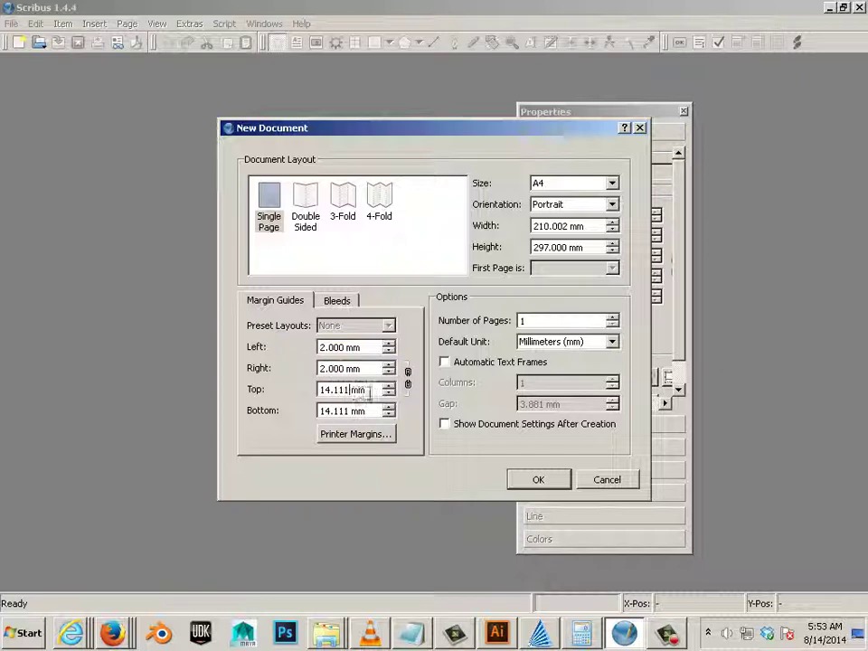
drag(361, 390, 307, 401)
text(2)
click(345, 409)
drag(363, 410, 312, 411)
text(2)
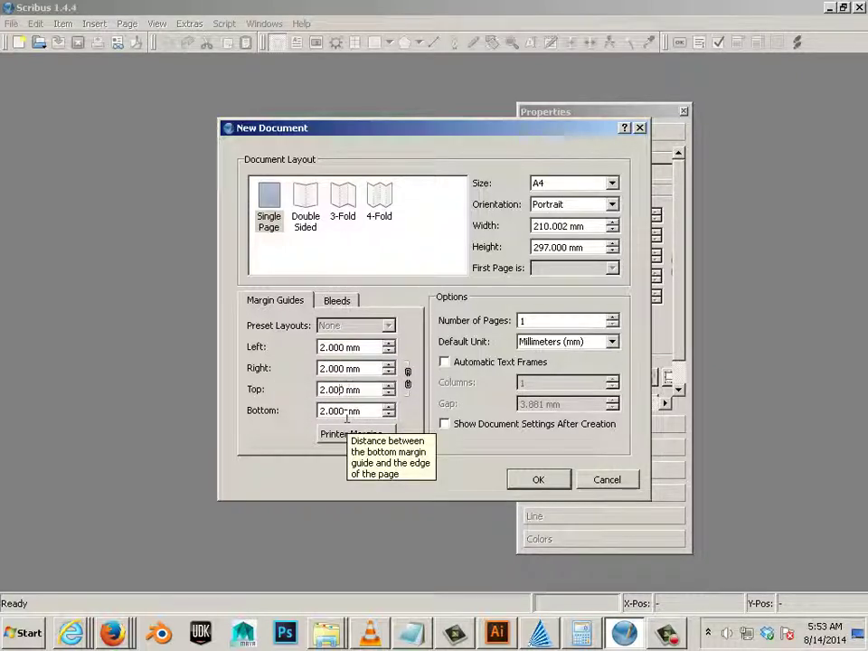
Switch units to inches and set the page size to 24 in wide by 18 in high.
click(574, 350)
click(582, 379)
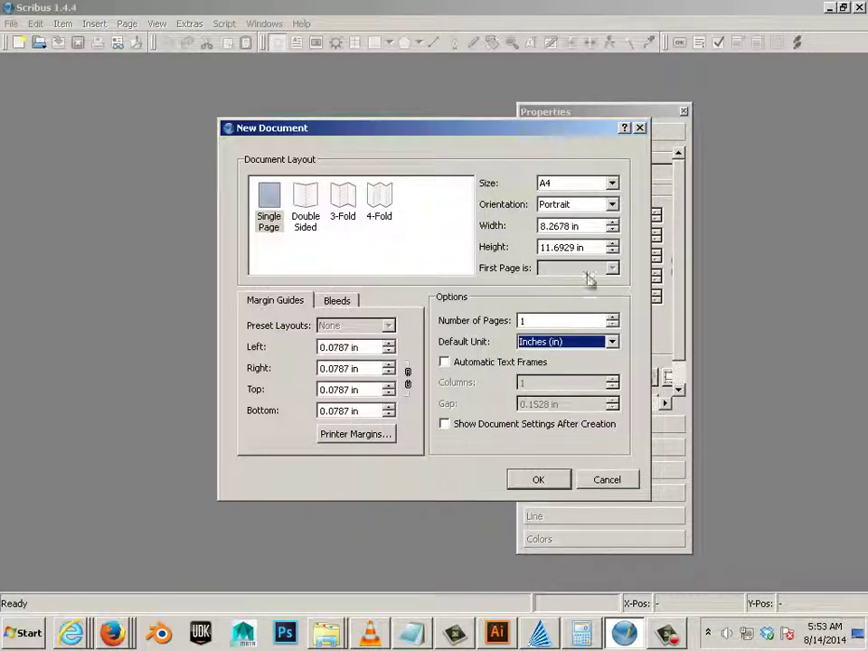
drag(589, 230, 502, 227)
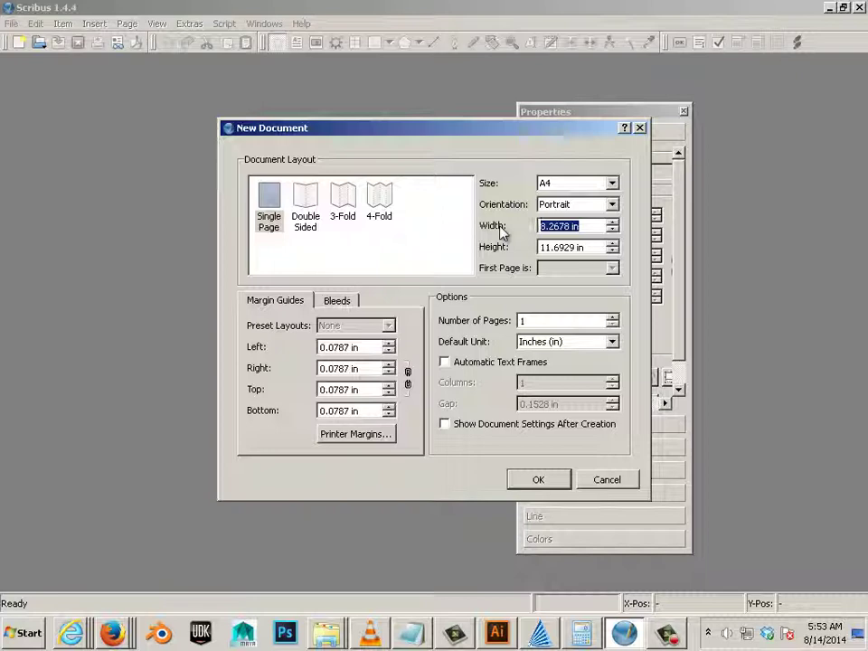
text(8.5)
click(554, 247)
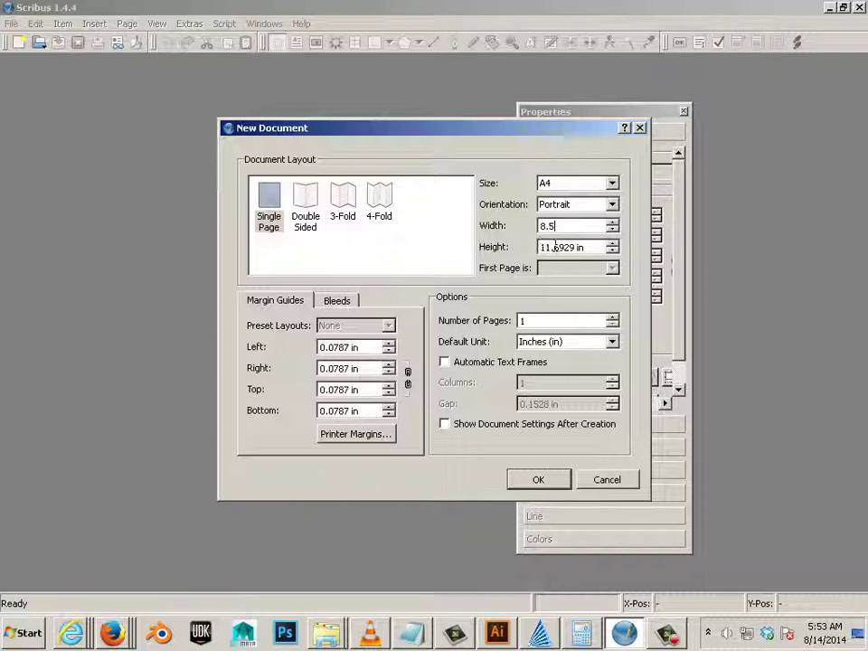
drag(579, 251, 514, 248)
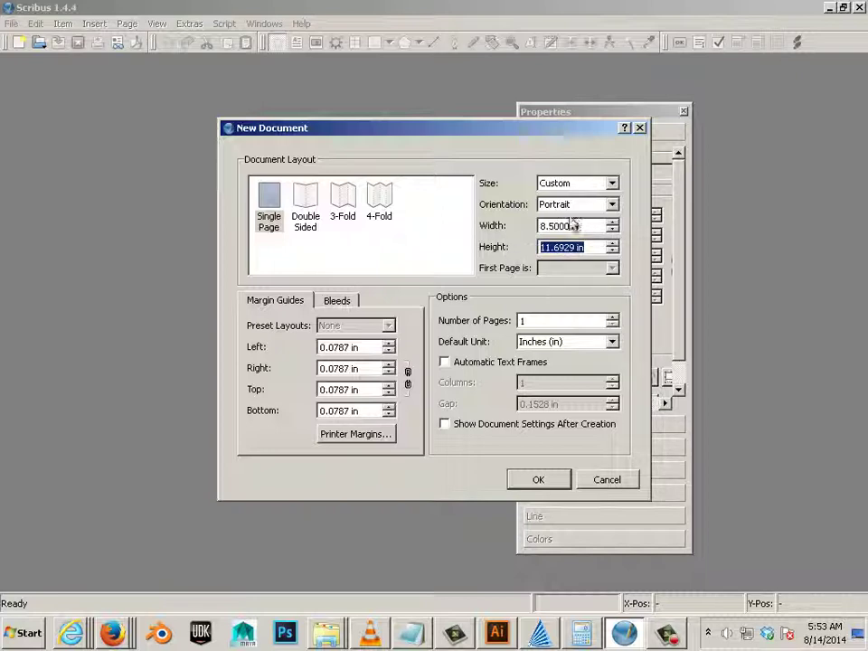
drag(588, 225, 518, 231)
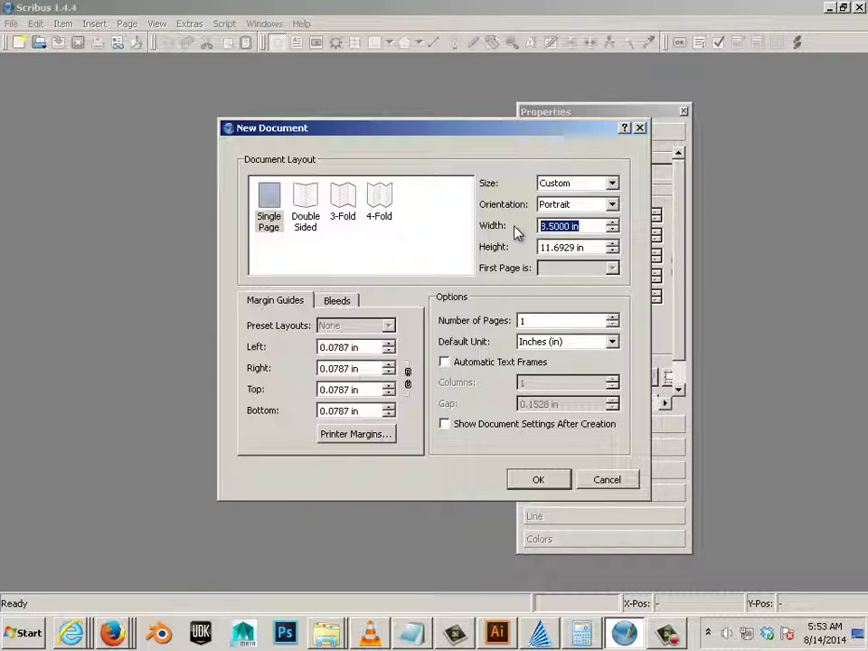
text(24)
drag(583, 248, 500, 254)
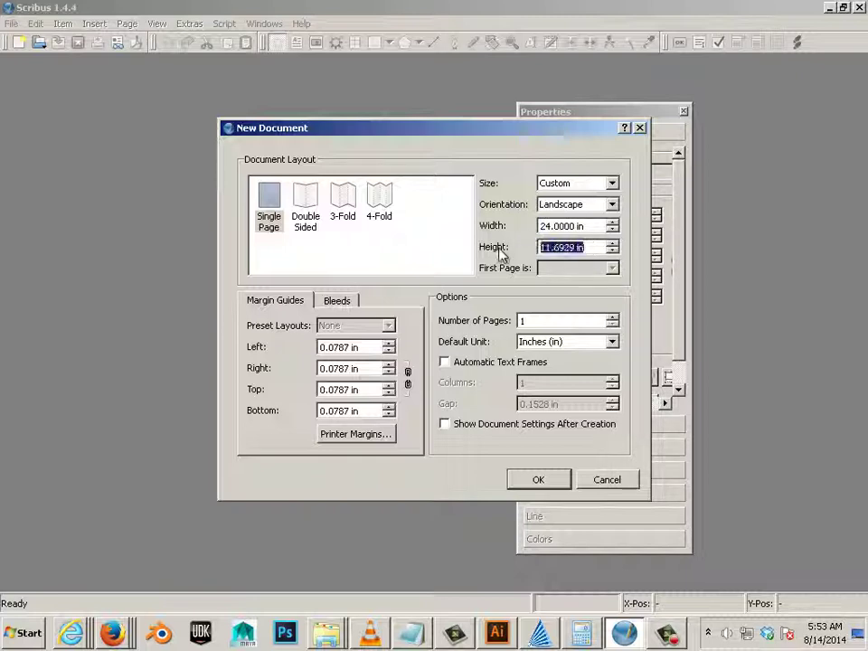
text(18)
key(Tab)
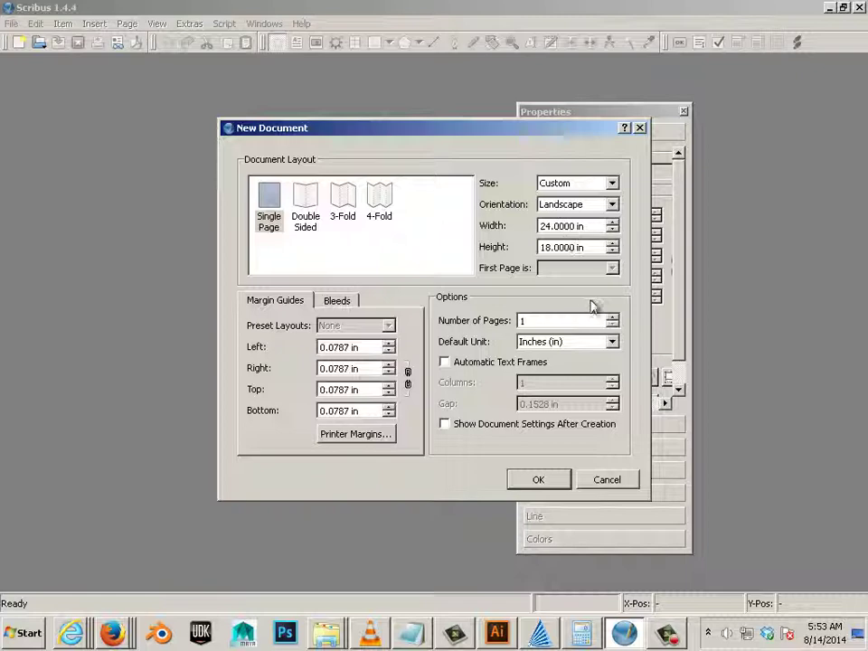
Switch units back to millimetres and create the document.
click(614, 345)
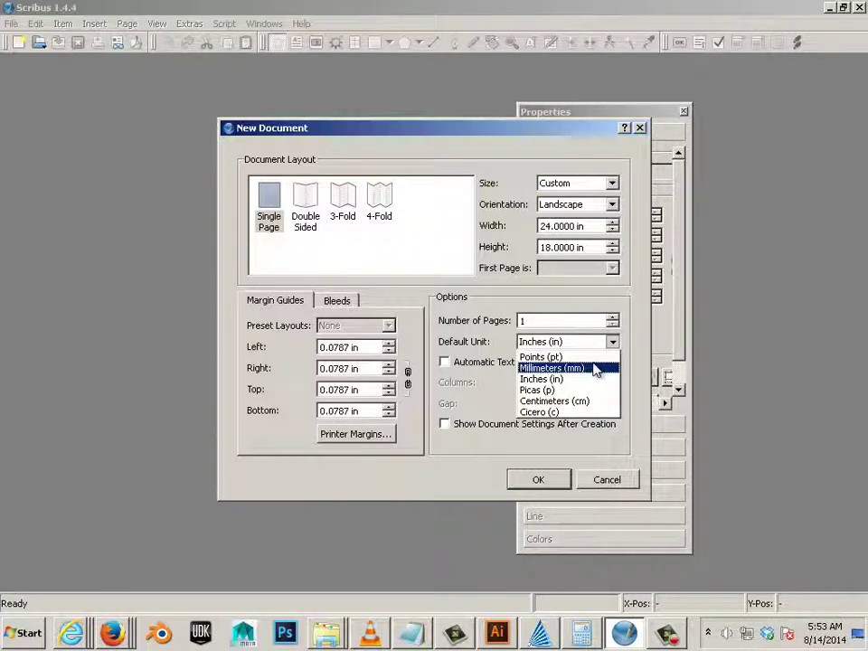
click(596, 369)
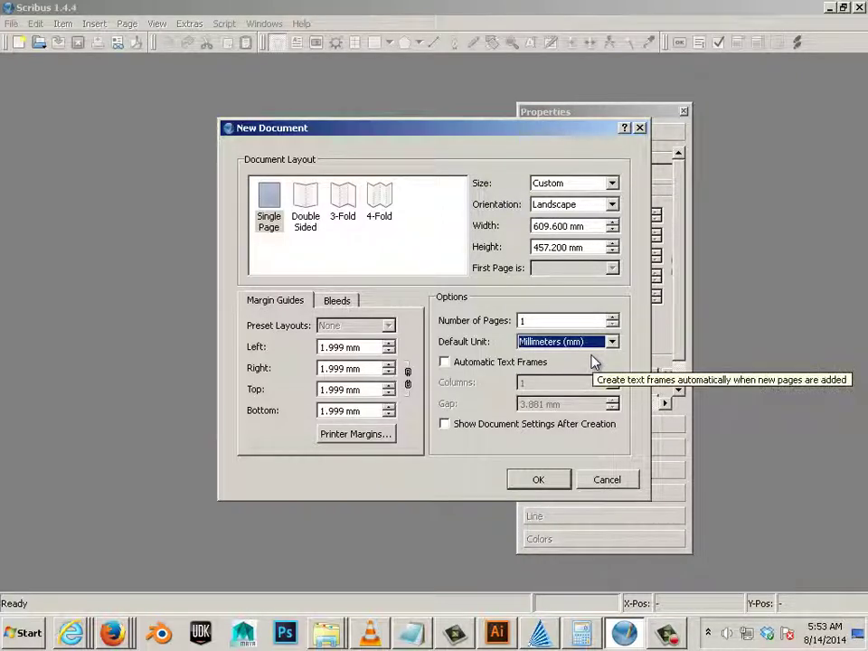
click(539, 479)
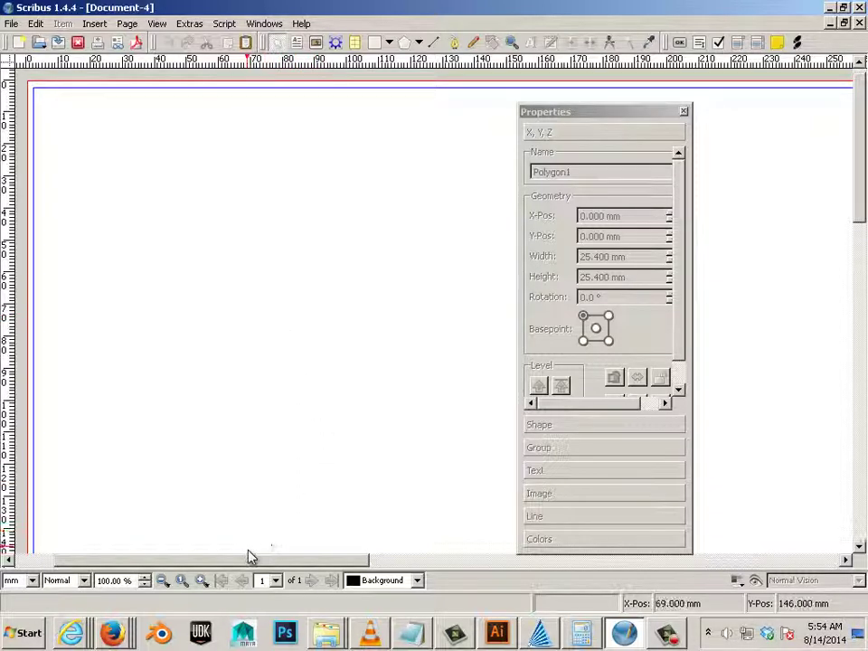
drag(247, 557, 217, 564)
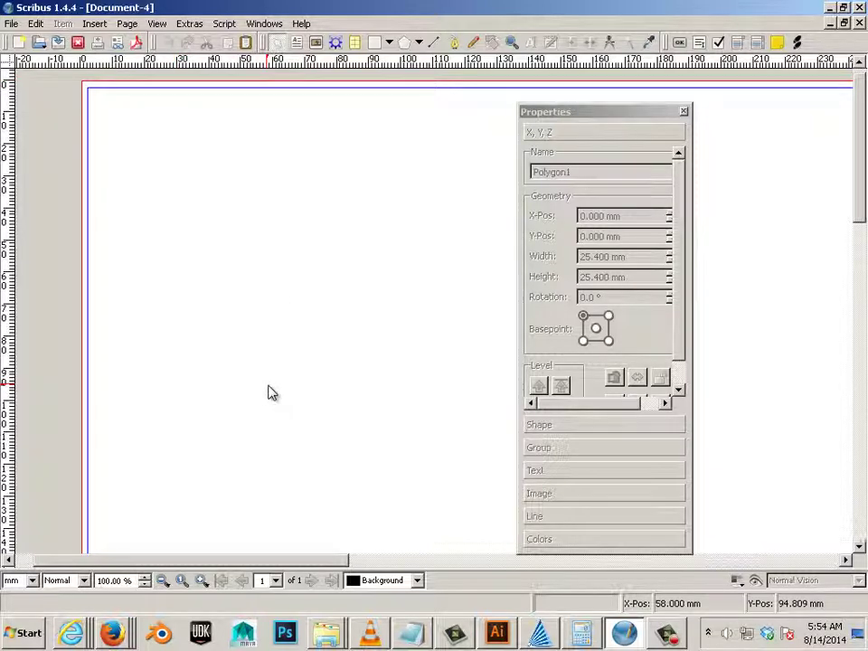
Check the notes for the 3 mm gap line, then return to the blank Scribus page.
mouse_move(497, 633)
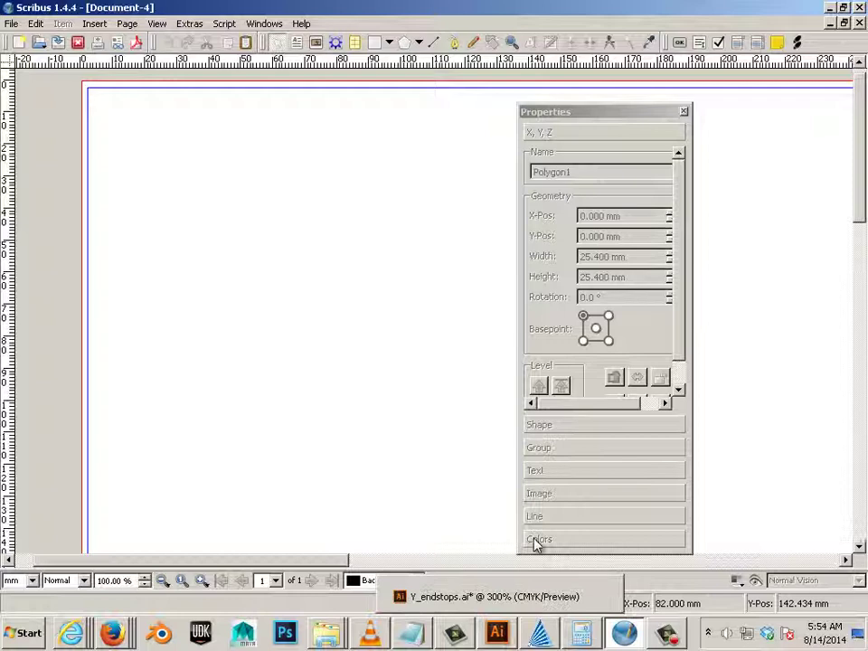
click(412, 633)
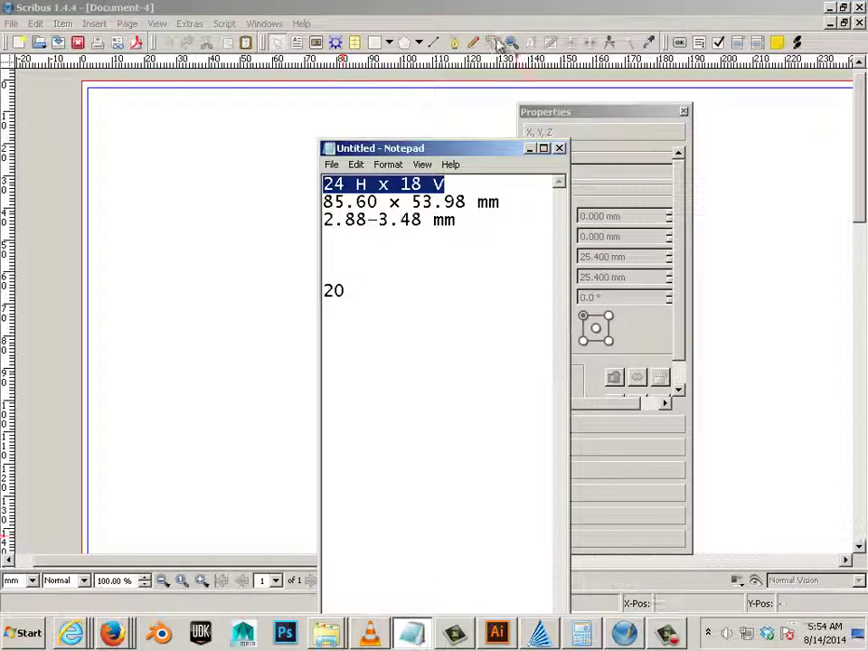
key(alt+Tab)
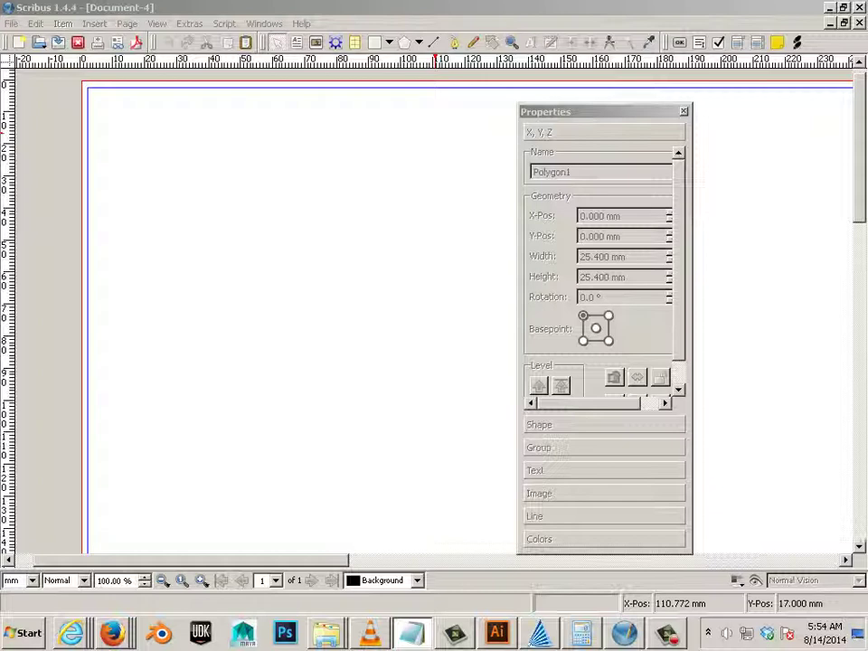
key(alt+Tab)
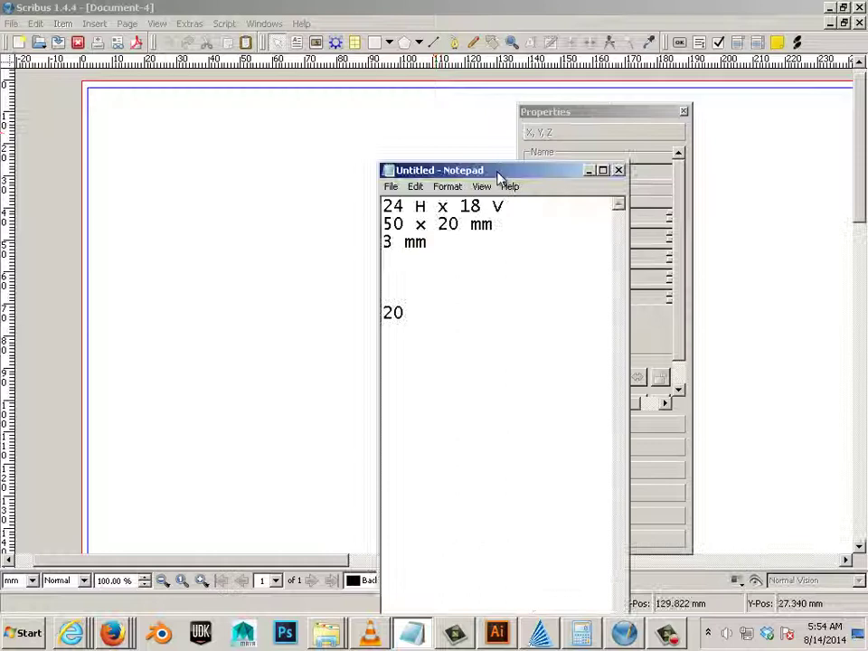
key(ctrl+End)
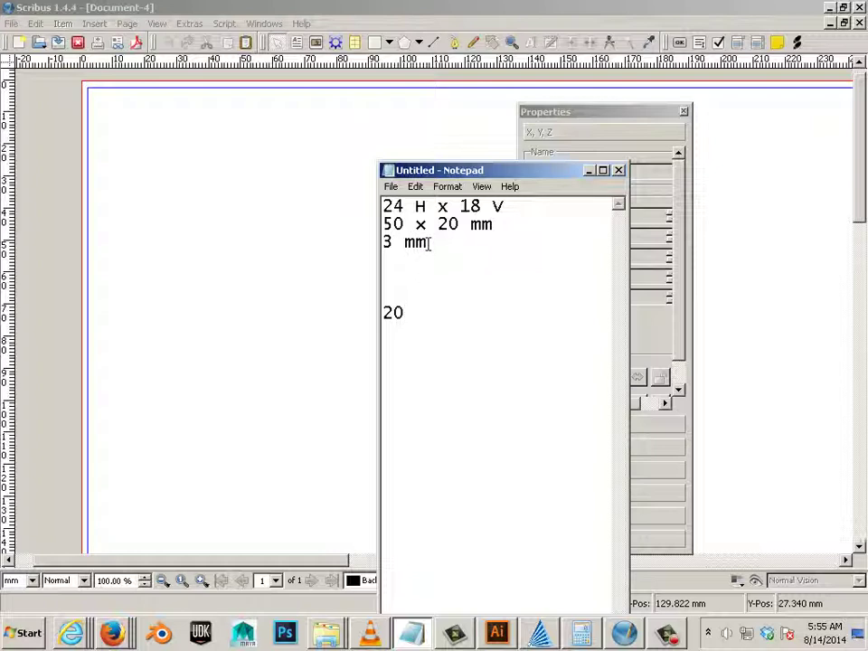
drag(431, 242, 365, 252)
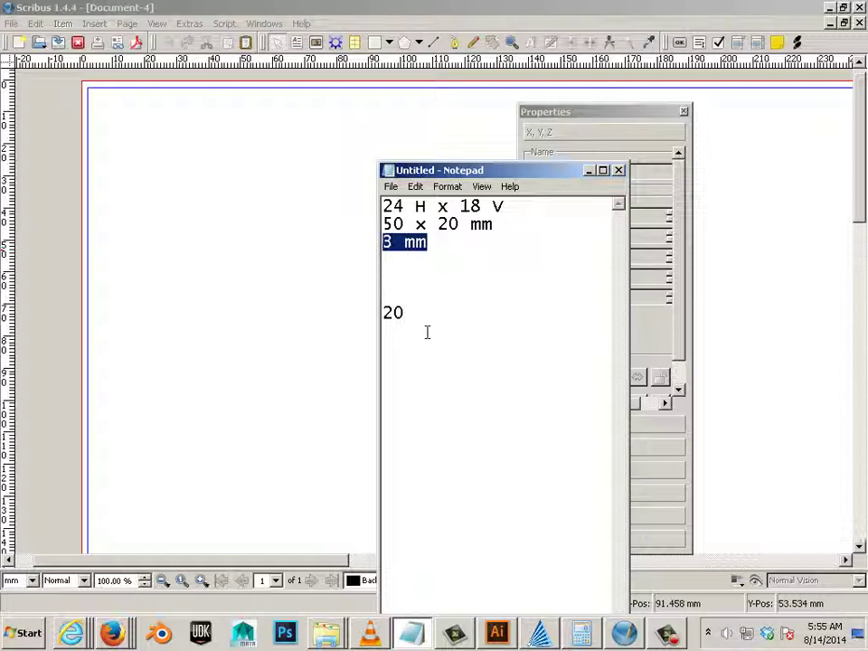
click(268, 255)
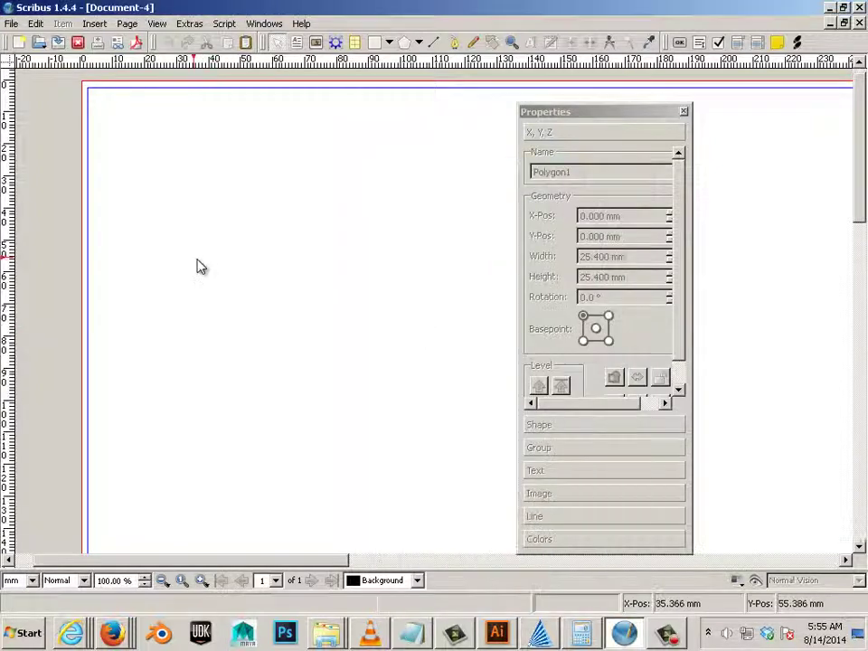
Draw a rectangle near the top-left and position it at X 2 mm, Y 2 mm.
click(375, 43)
drag(99, 121, 352, 305)
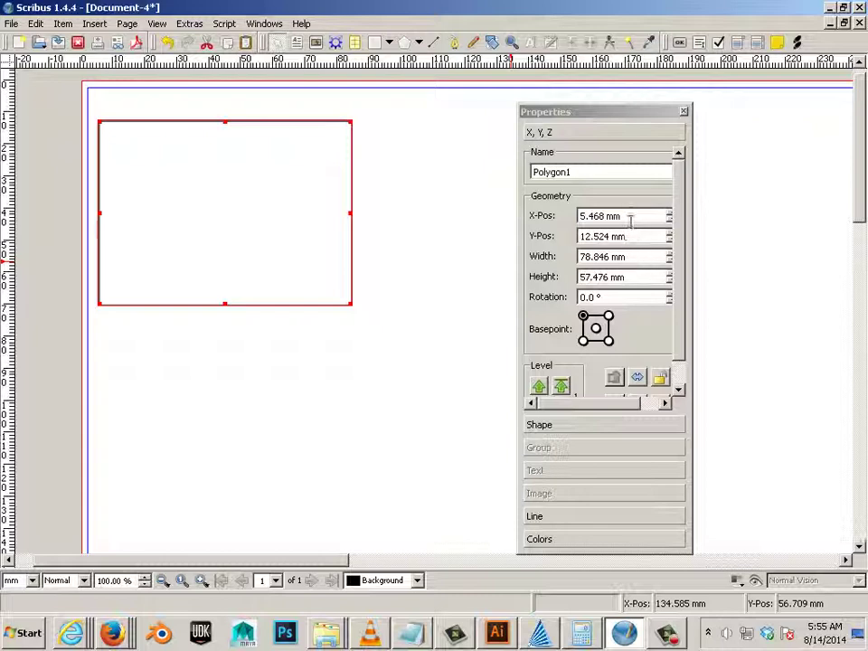
drag(630, 217, 577, 218)
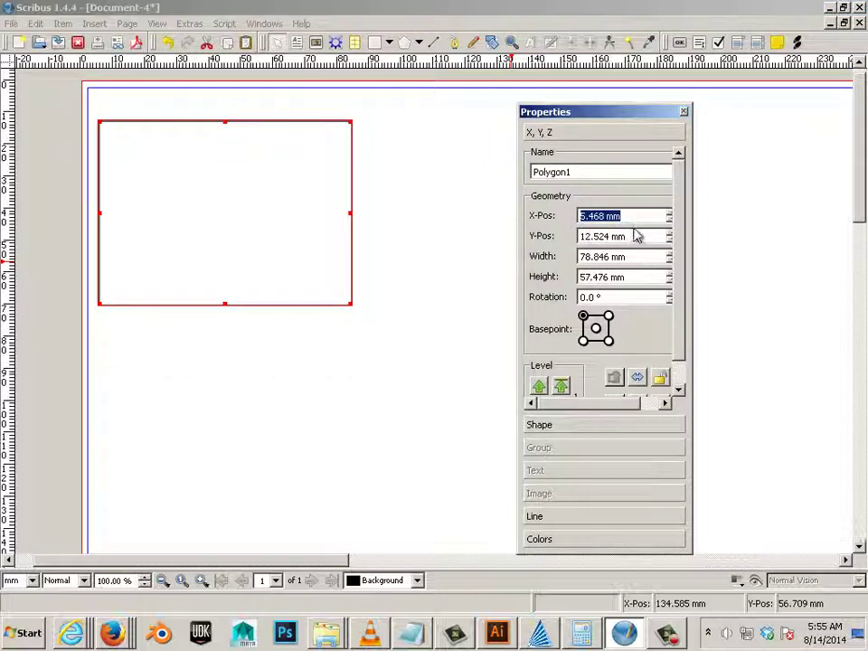
text(2)
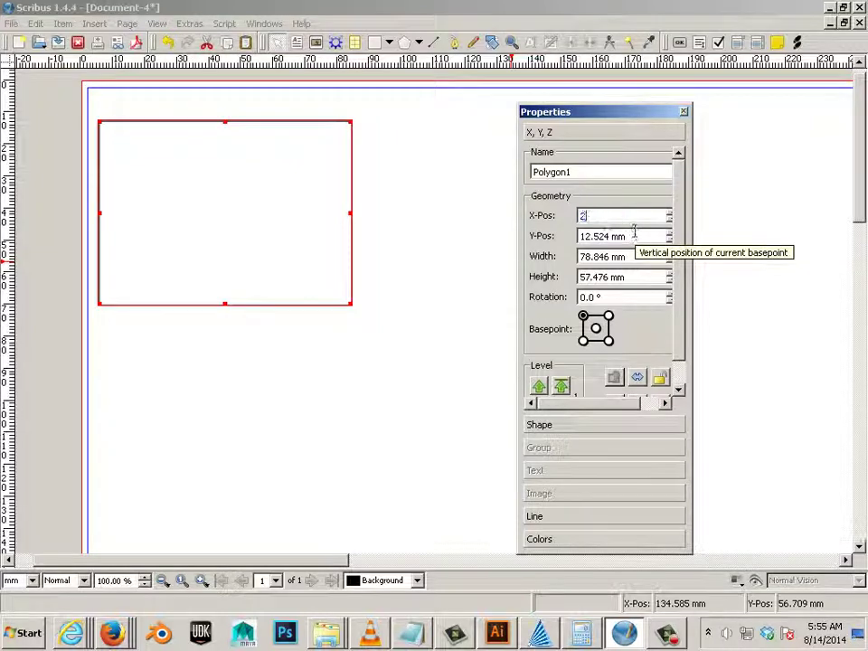
key(Return)
drag(635, 236, 579, 236)
text(2)
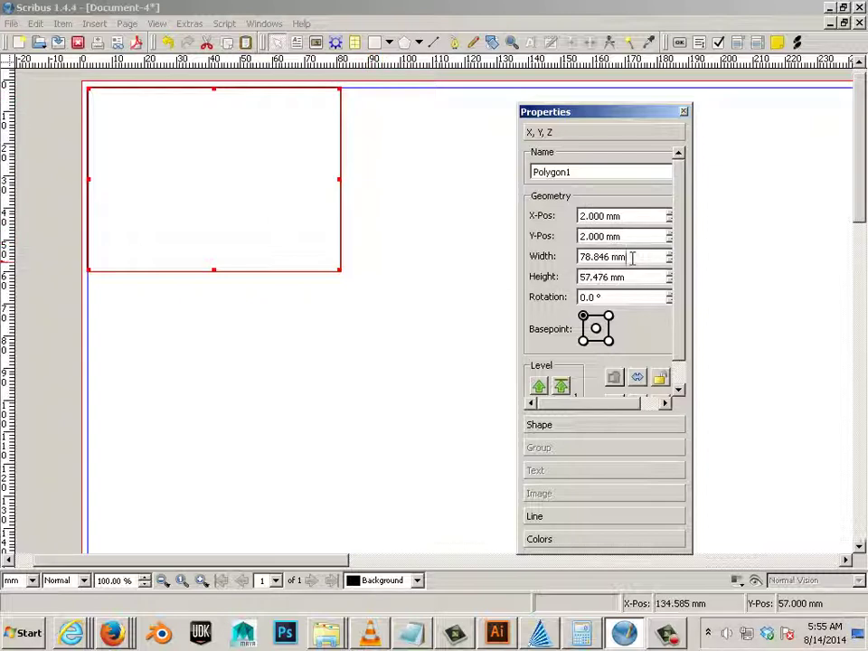
Resize the rectangle to 50 mm wide by 30 mm high.
drag(632, 258, 573, 260)
text(50)
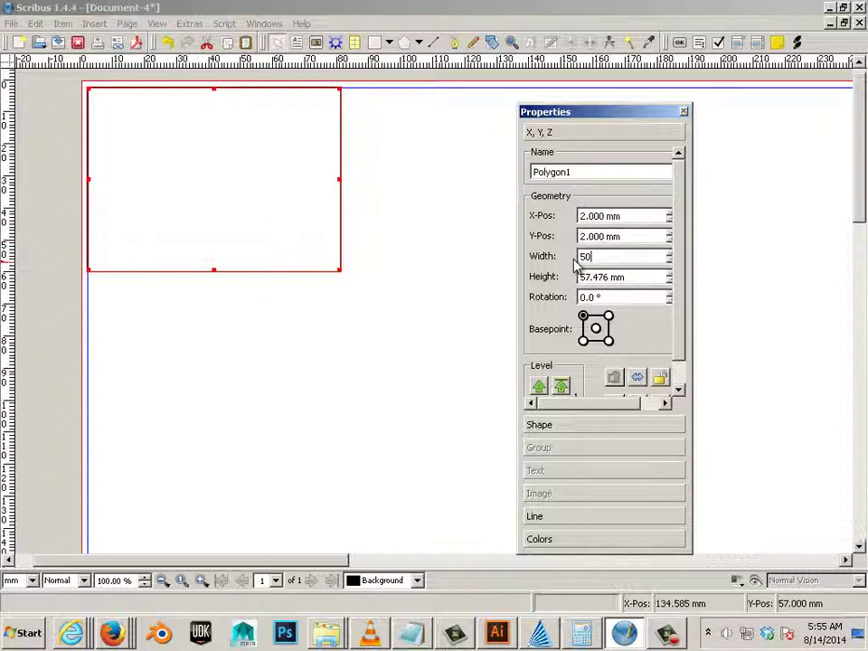
key(Return)
drag(638, 281, 579, 278)
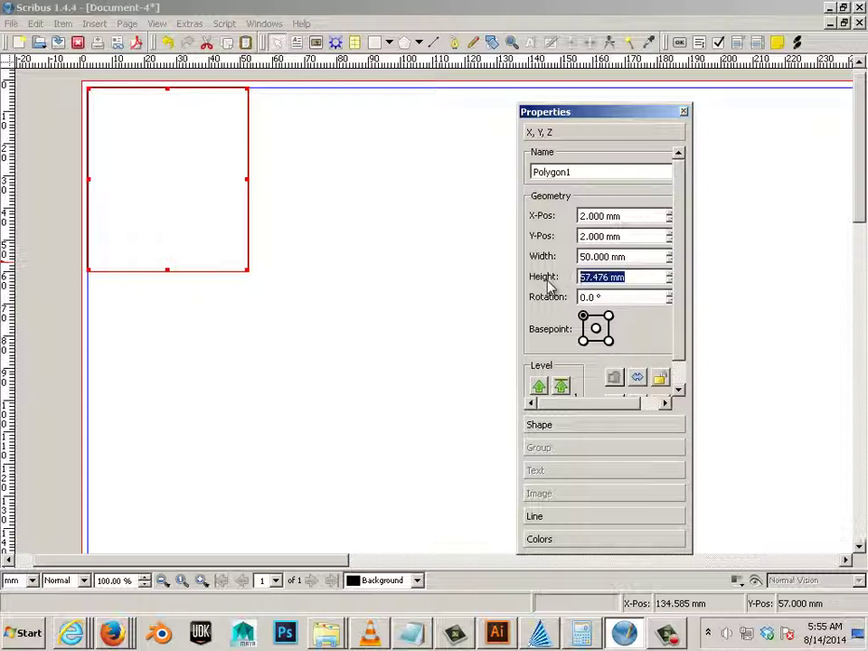
text(3)
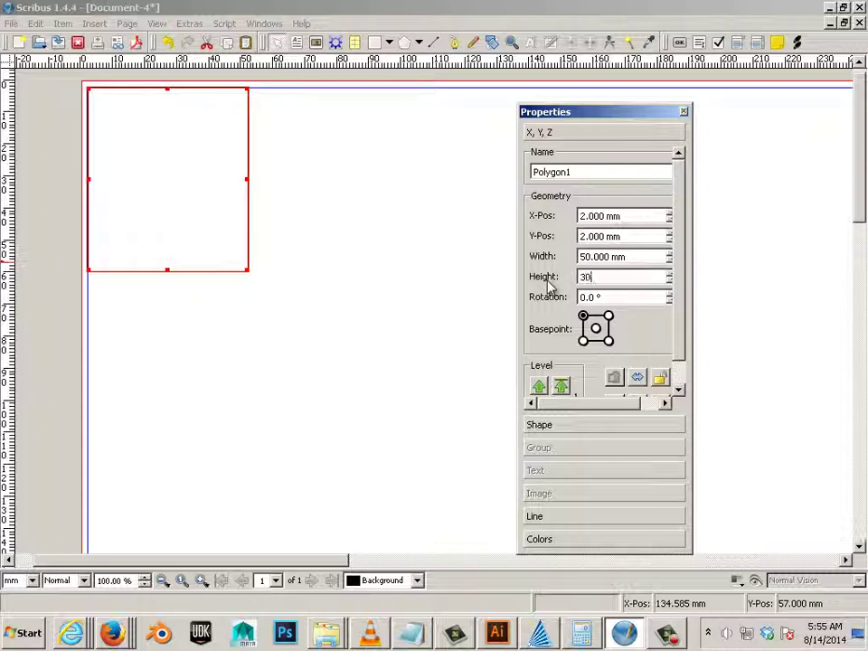
text(0)
key(Return)
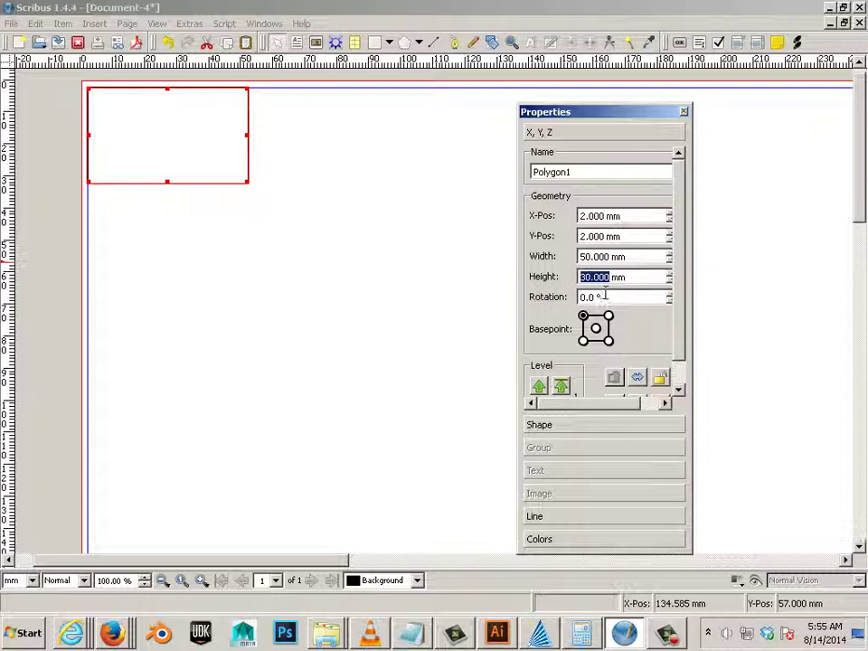
Set the rectangle's Round Corners to 3 mm, zoom out, and reselect it.
click(561, 425)
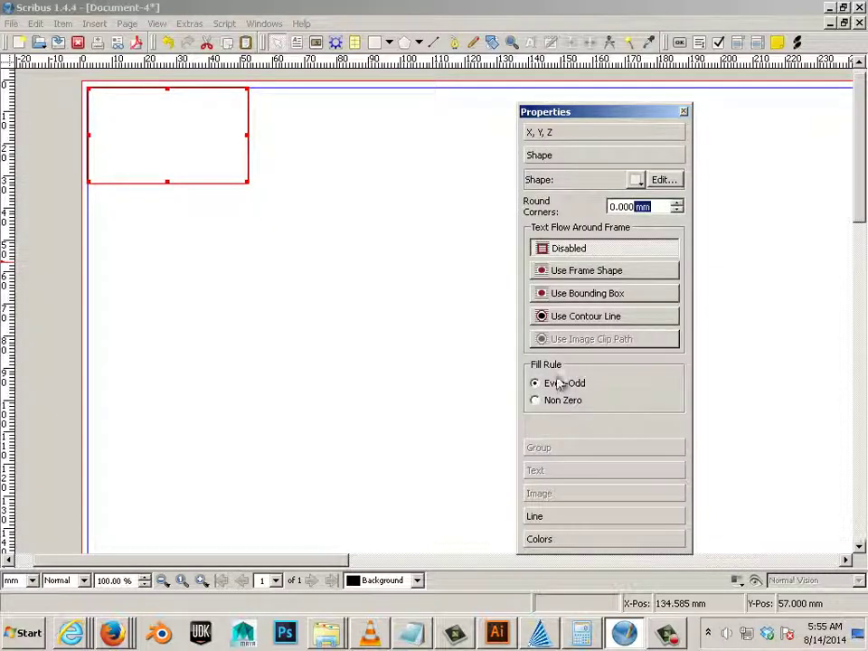
drag(648, 207, 568, 210)
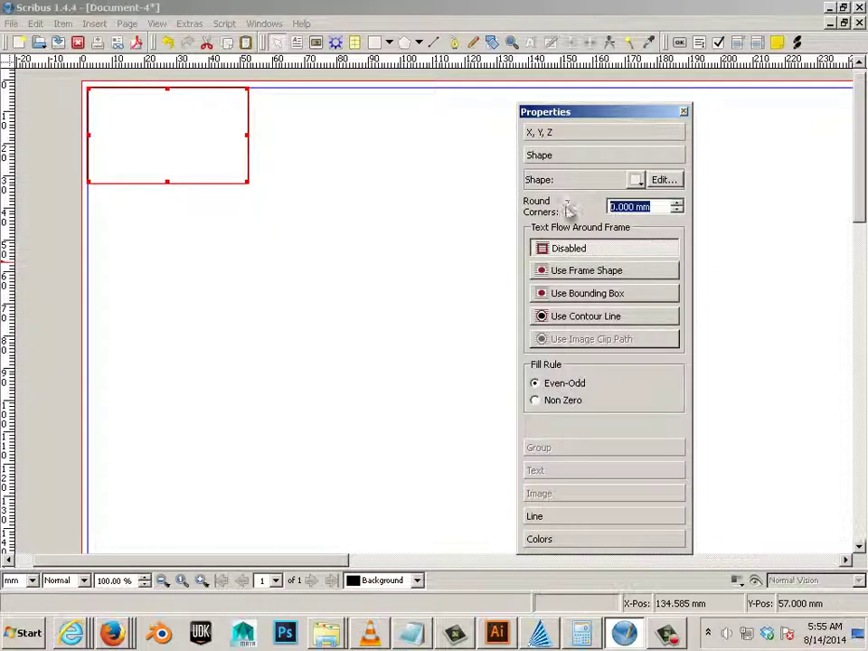
text(3)
key(Return)
click(268, 290)
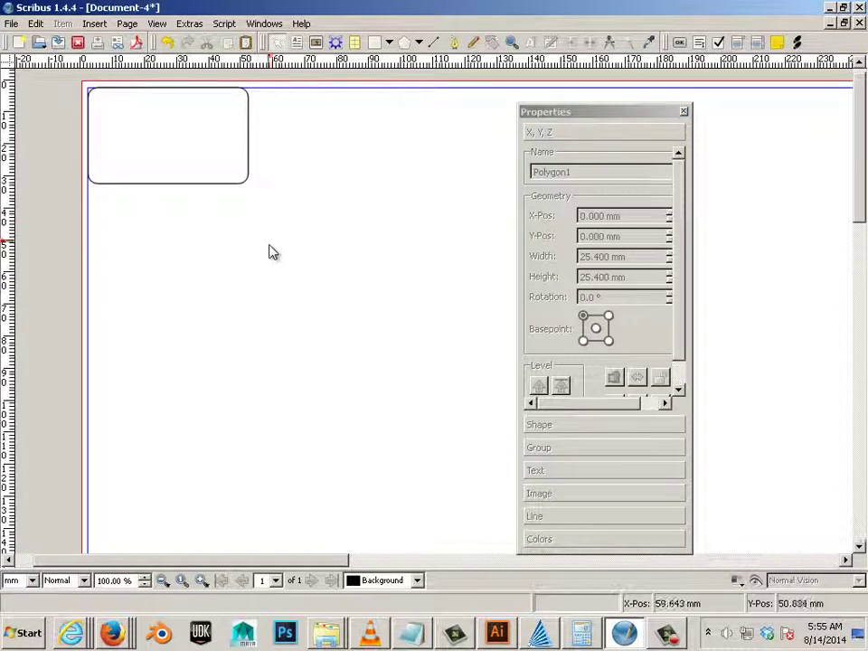
click(227, 181)
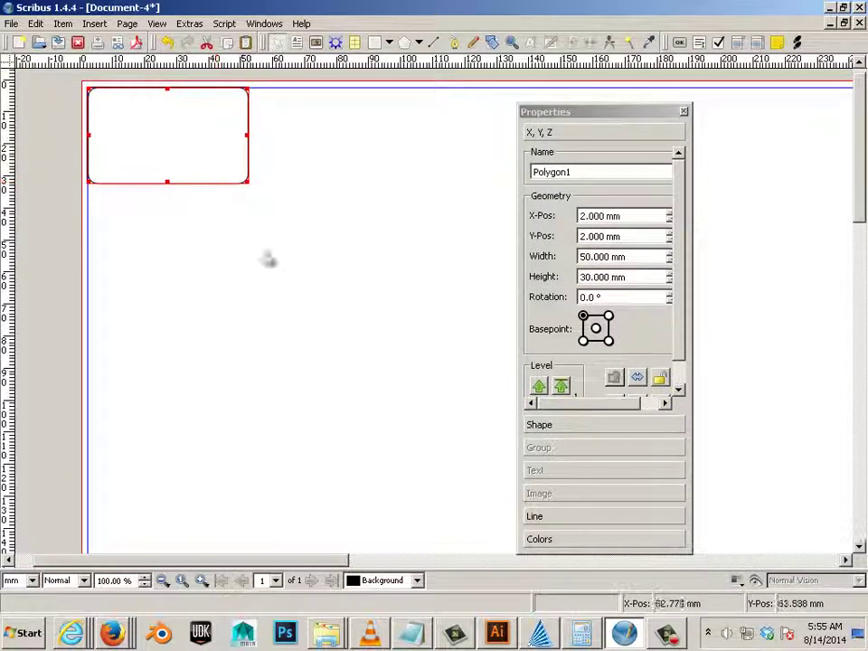
scroll(300, 295, down, 2)
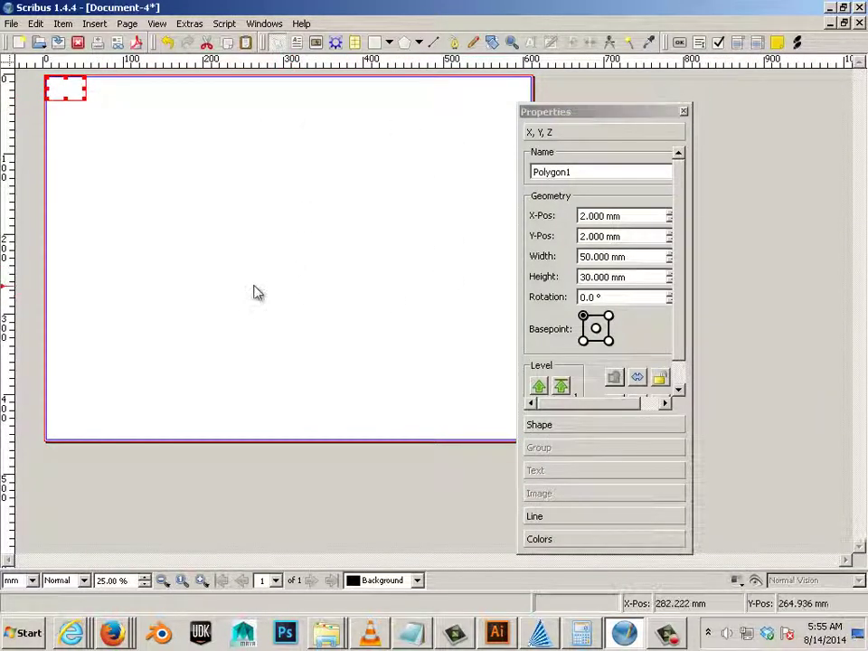
click(82, 106)
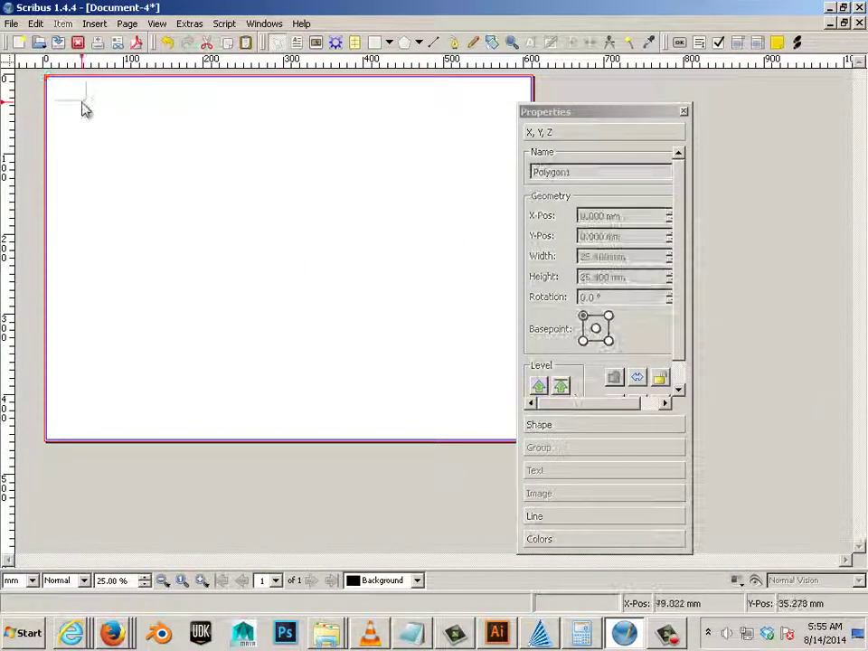
click(76, 94)
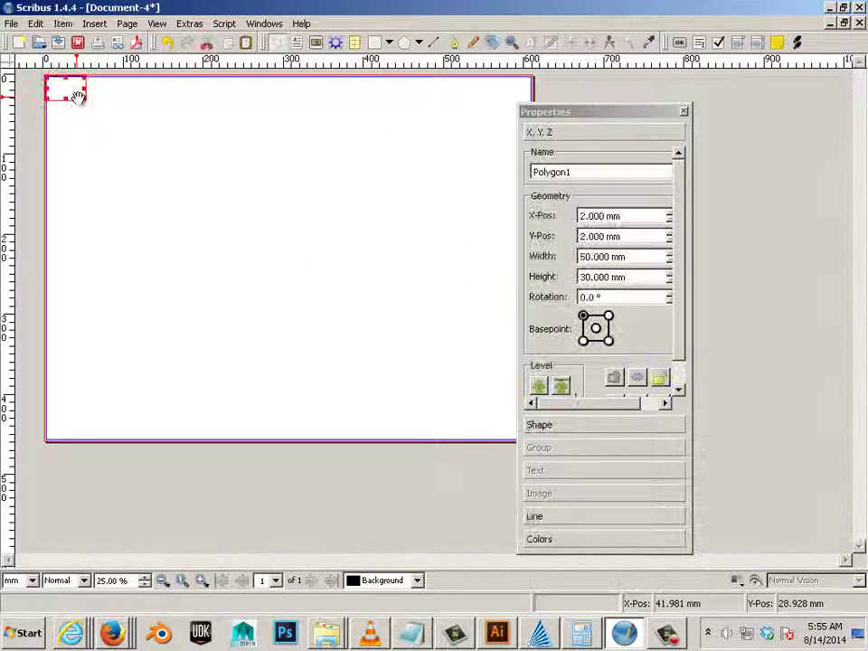
Open Item > Multiple Duplicate for the rounded rectangle and show its By Rows & Columns tab.
click(94, 25)
mouse_move(69, 29)
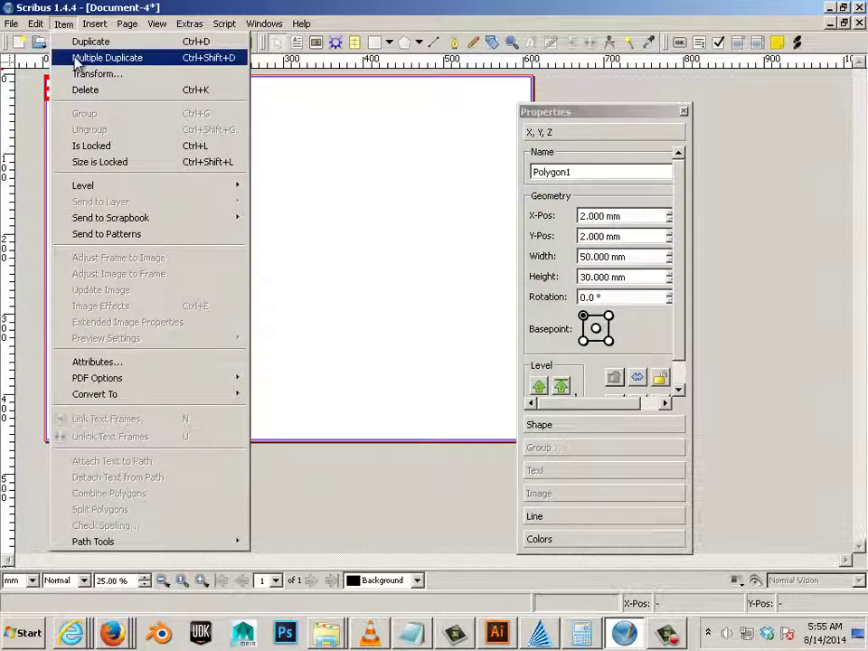
click(77, 58)
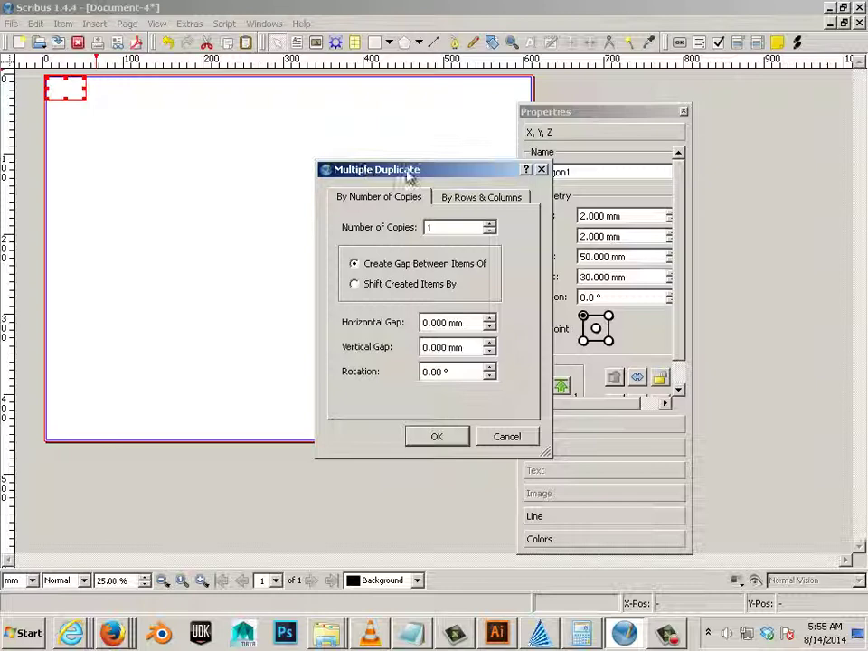
drag(407, 170, 551, 163)
click(607, 187)
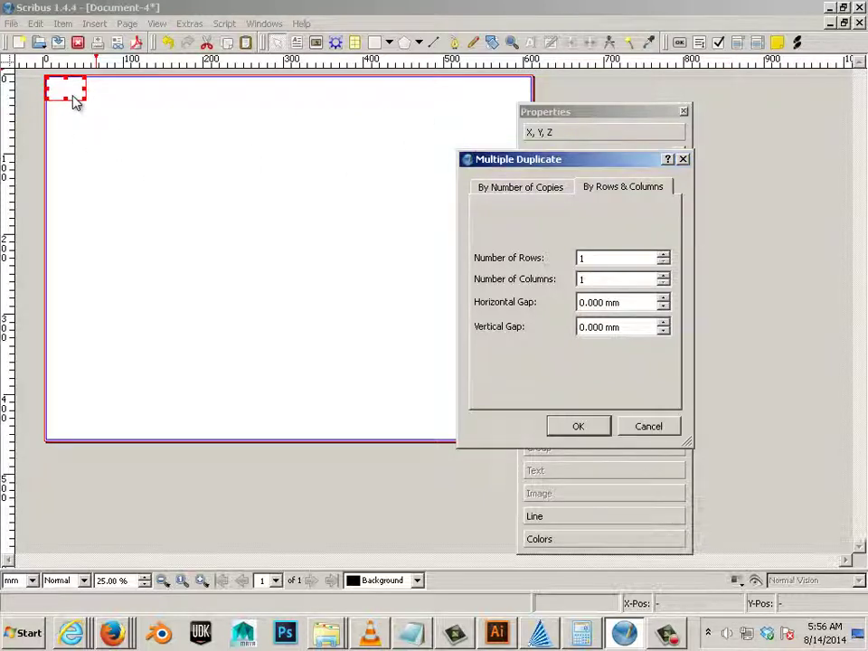
Compute 600 ÷ 50 = 12 in Calculator for the column count, then return to Scribus.
click(581, 633)
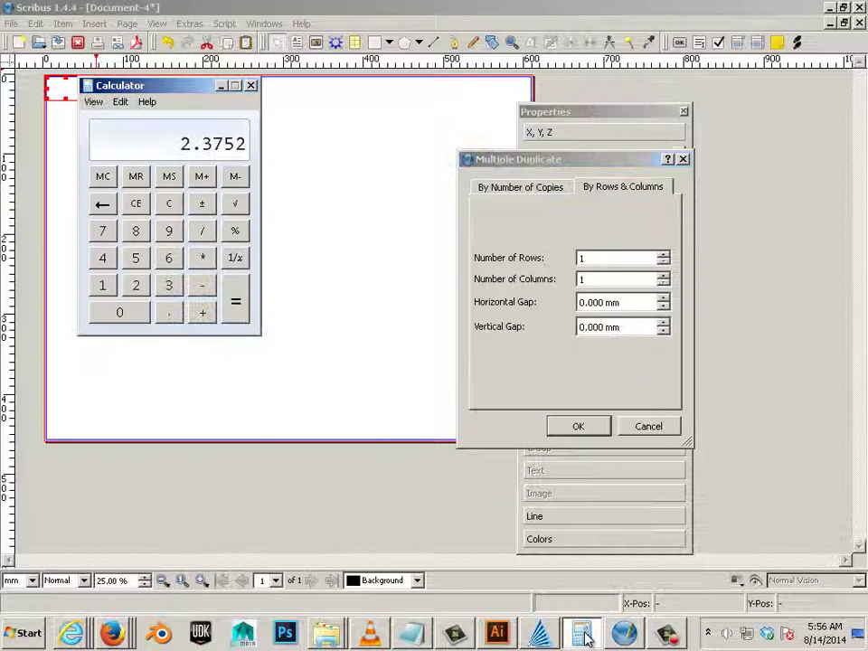
drag(174, 85, 270, 213)
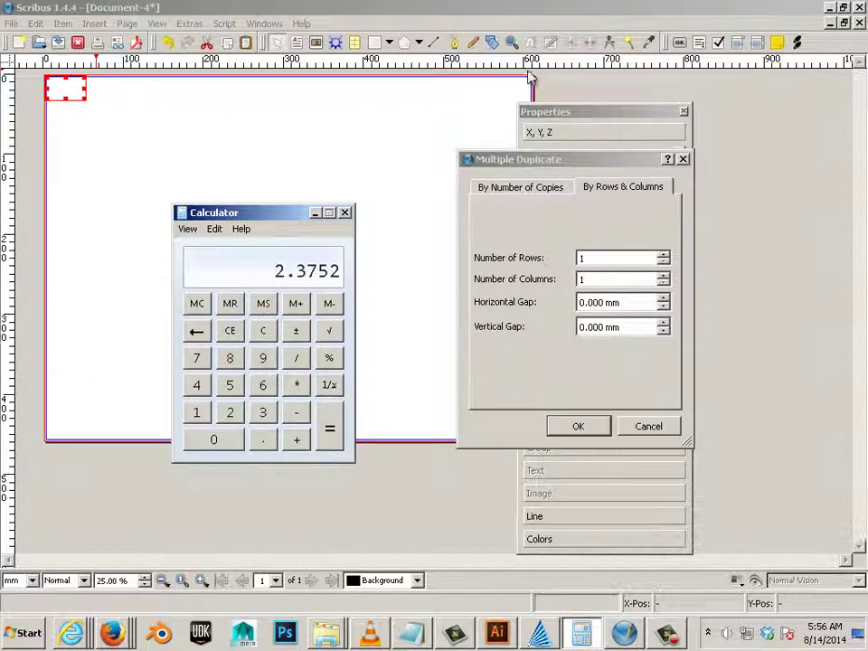
click(263, 386)
double_click(231, 436)
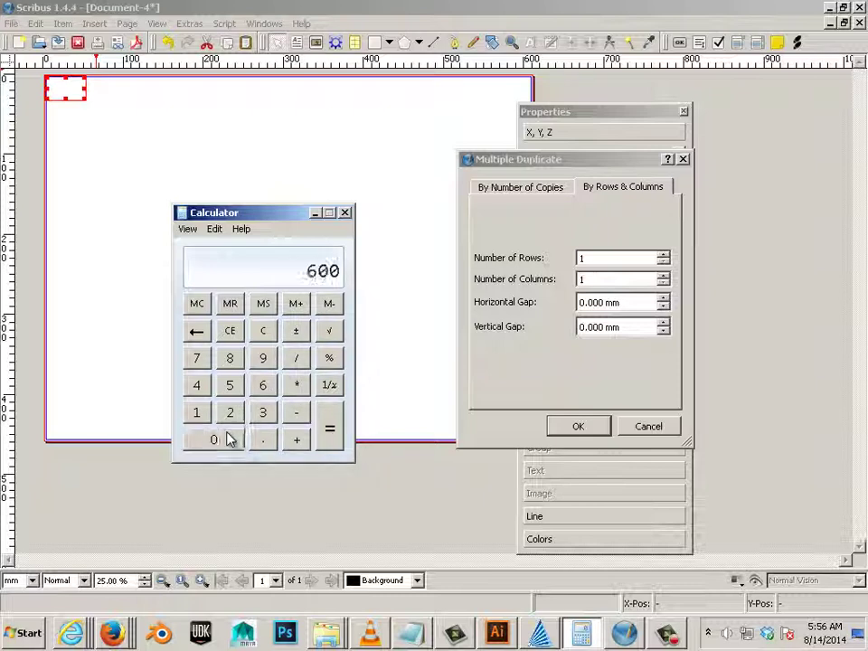
click(297, 360)
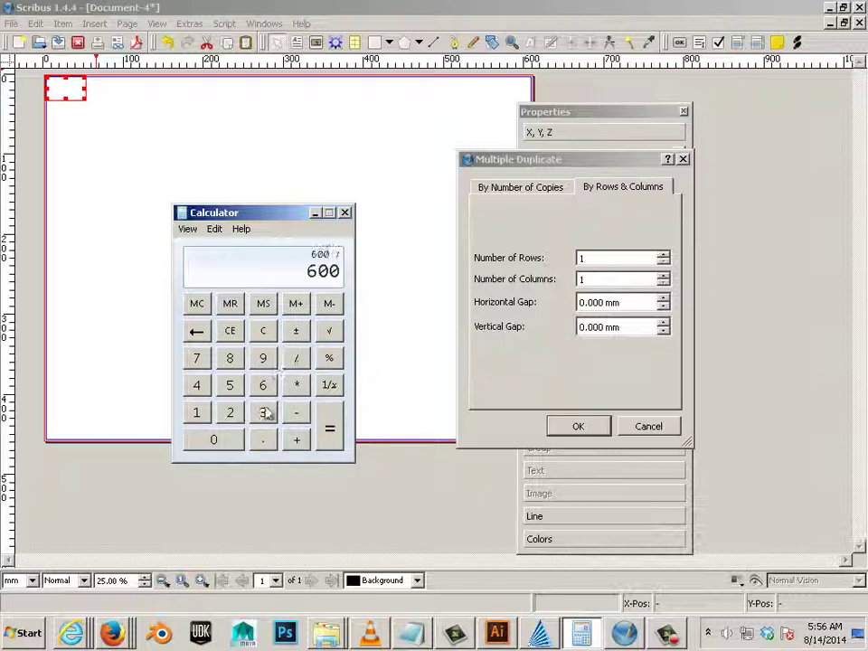
click(229, 385)
click(221, 442)
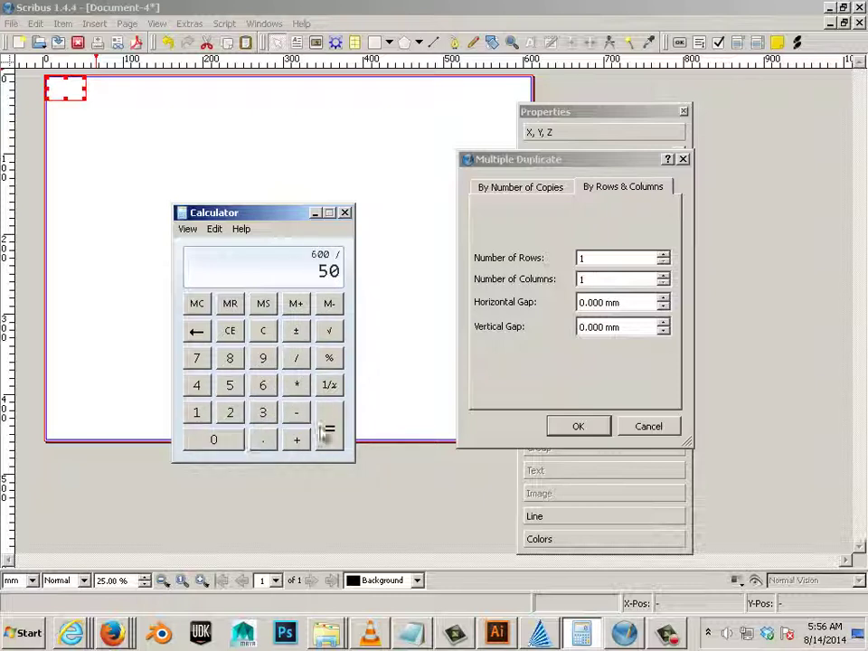
click(329, 430)
click(595, 281)
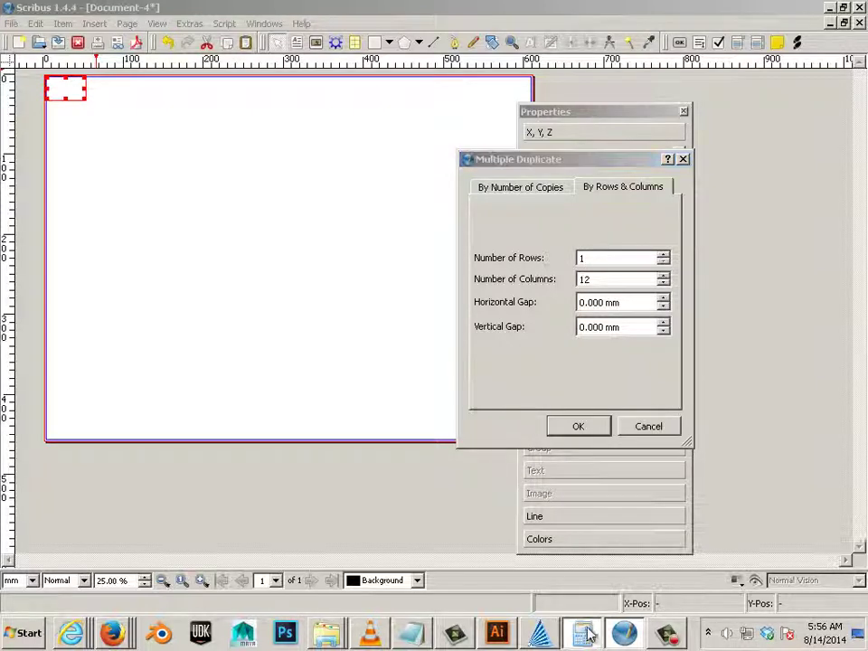
Bring Calculator back, look through its menu without using it, and minimize it.
key(alt+Tab)
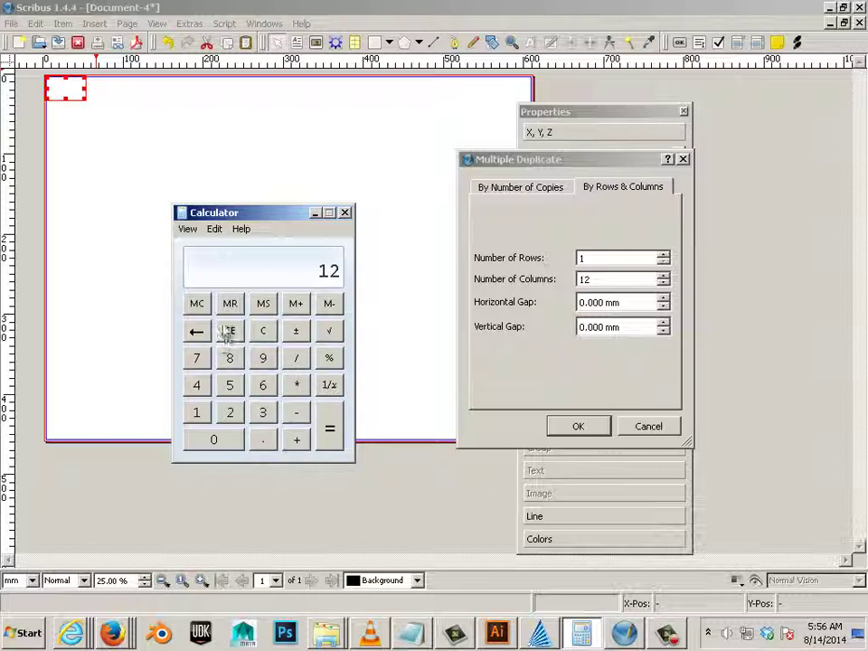
click(215, 232)
mouse_move(200, 234)
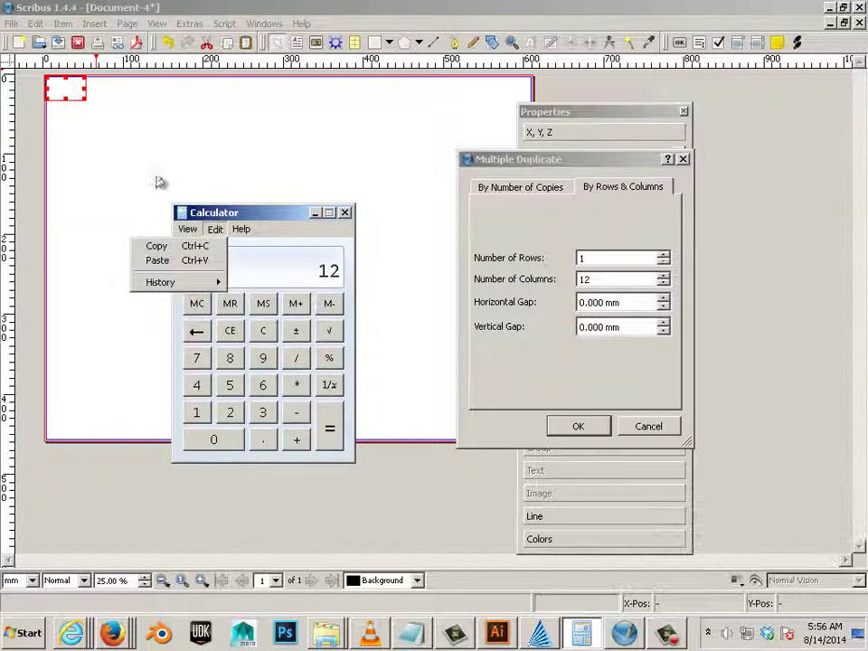
click(287, 258)
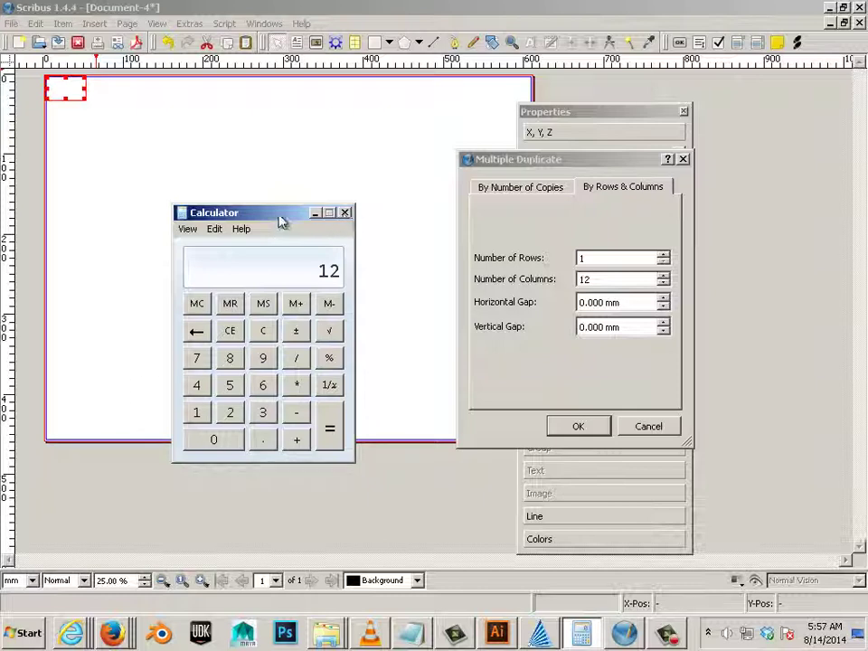
click(315, 212)
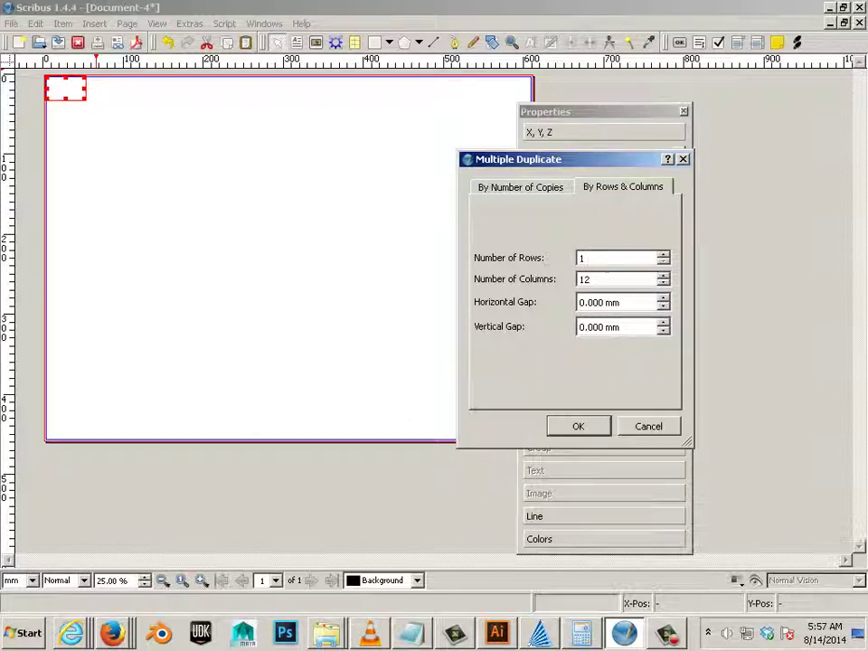
Compute 500 ÷ 30 ≈ 16.67 in Calculator, then minimize it and select the Rows field.
key(alt+Tab)
click(407, 281)
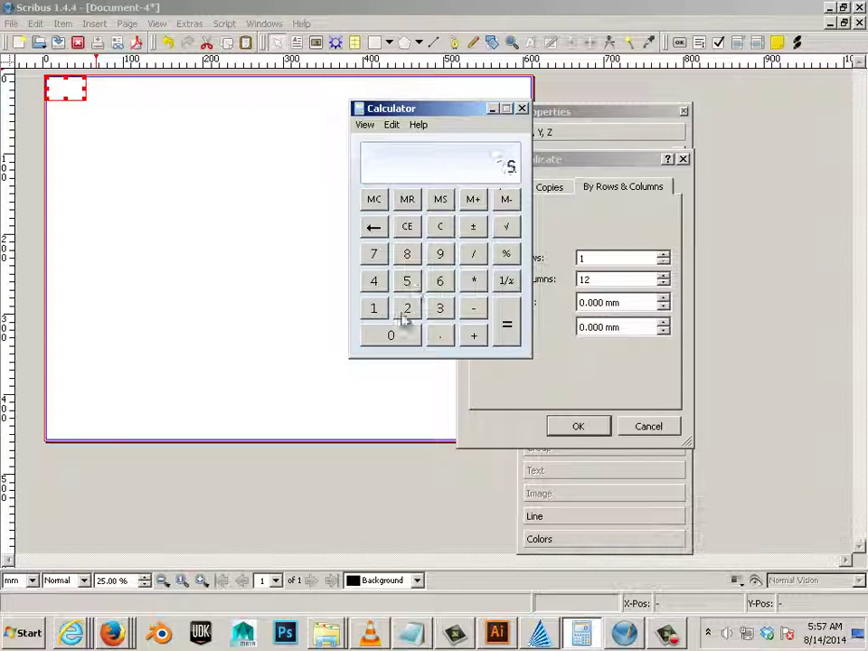
click(391, 336)
click(390, 335)
click(471, 257)
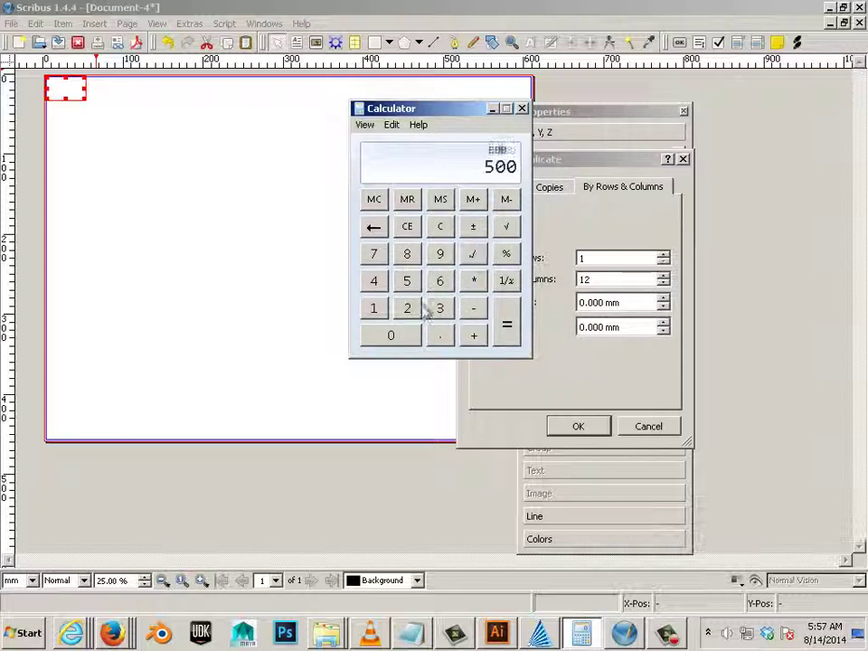
click(441, 308)
click(409, 336)
click(505, 325)
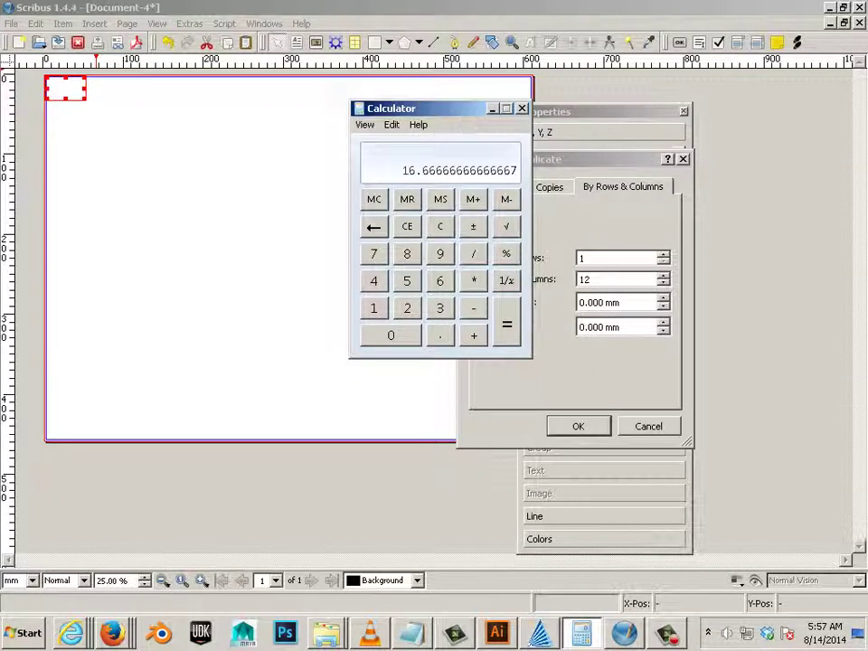
click(491, 109)
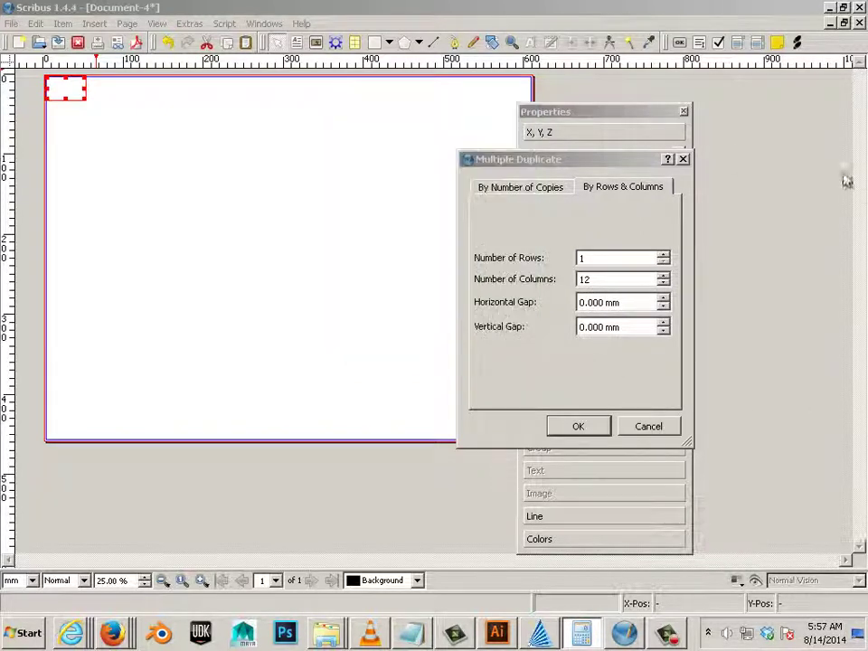
click(593, 259)
Enter 16 rows with 2 mm horizontal and vertical gaps in Multiple Duplicate.
drag(594, 258, 571, 261)
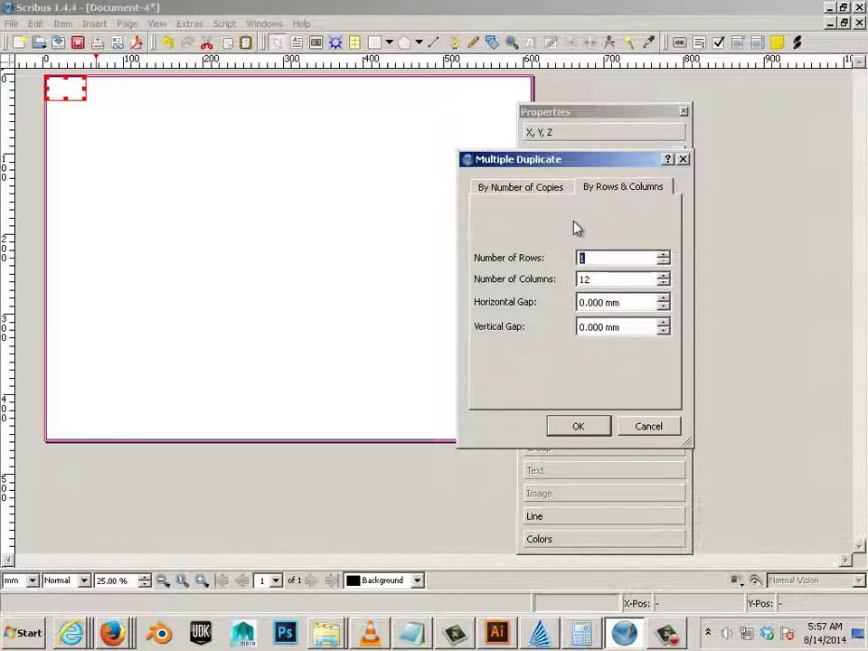
text(16)
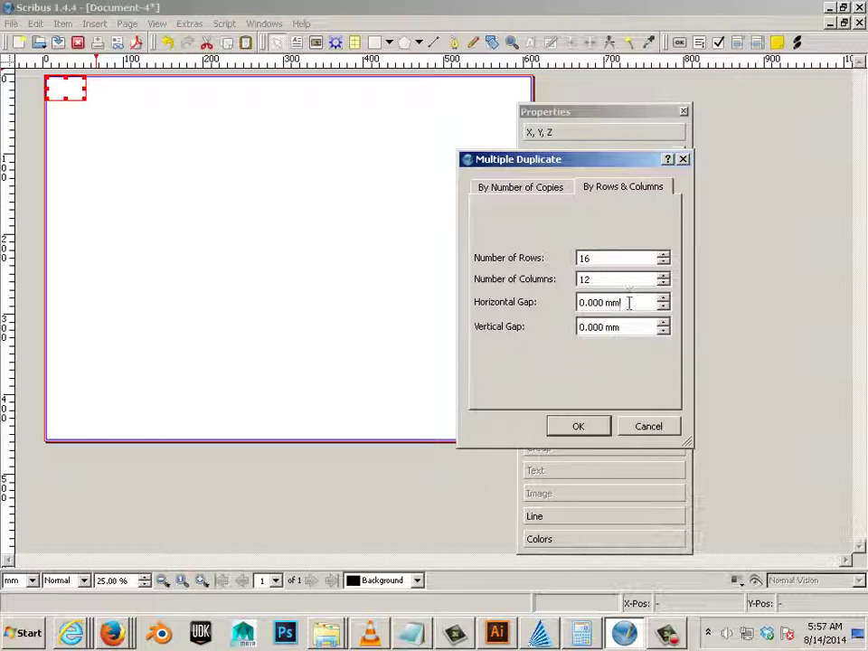
drag(630, 303, 562, 311)
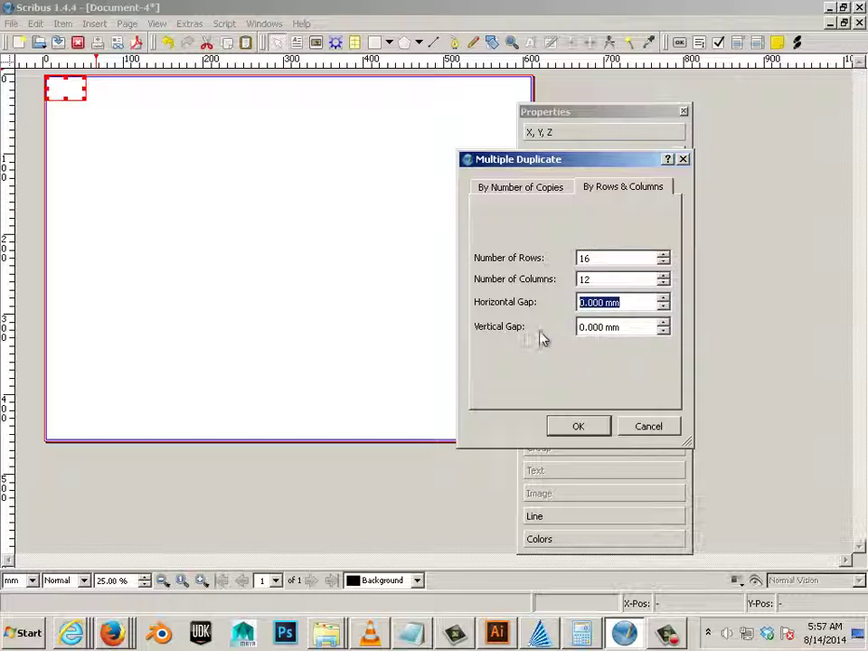
text(2mm)
click(589, 331)
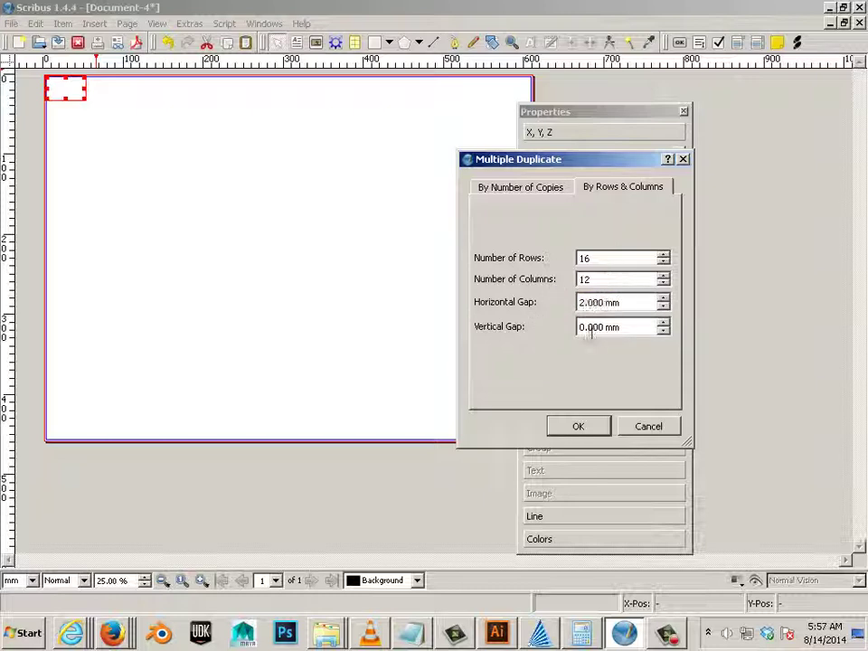
drag(626, 334, 568, 331)
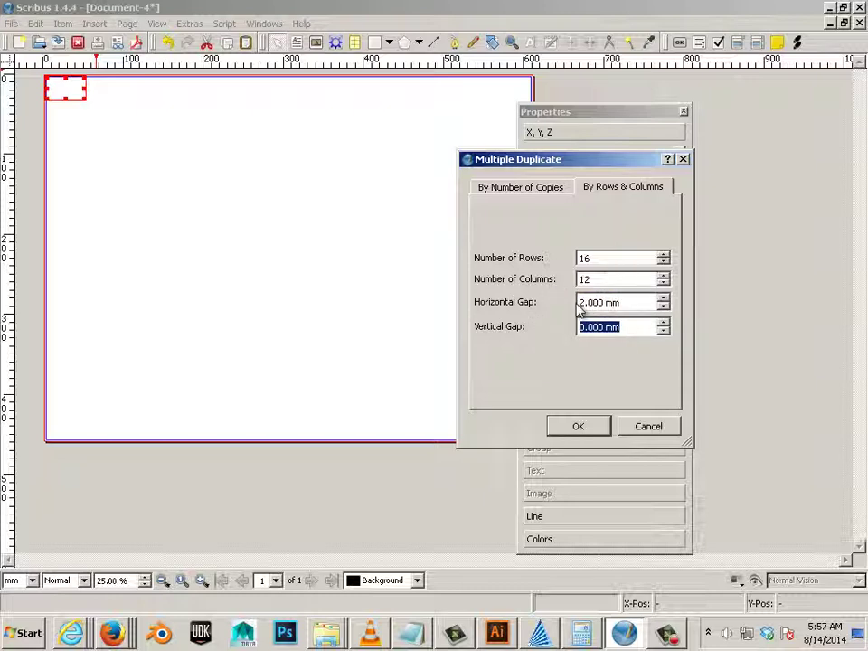
text(2)
click(618, 281)
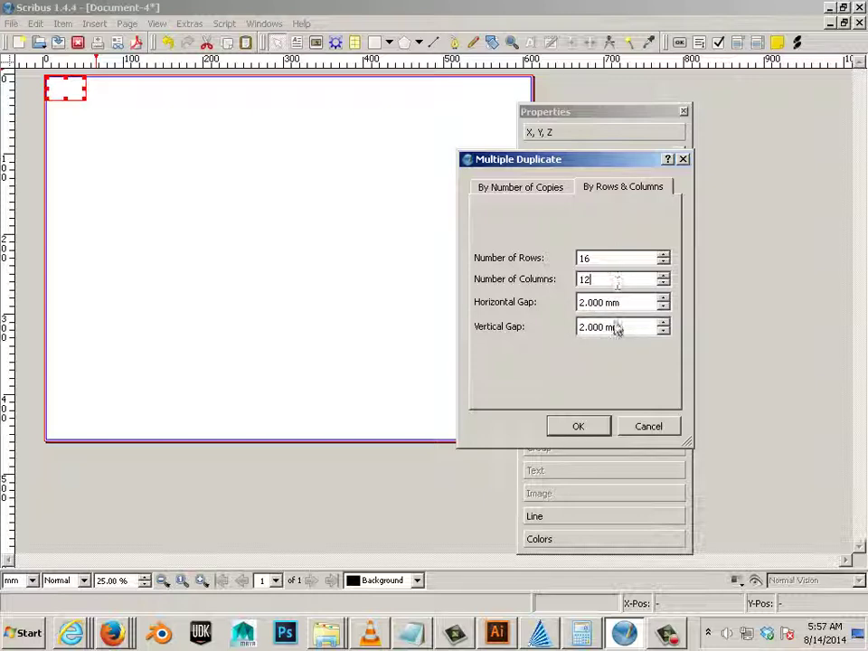
Generate the 16×12 grid of duplicated rectangles and start selecting the overhanging right-column shapes.
click(581, 427)
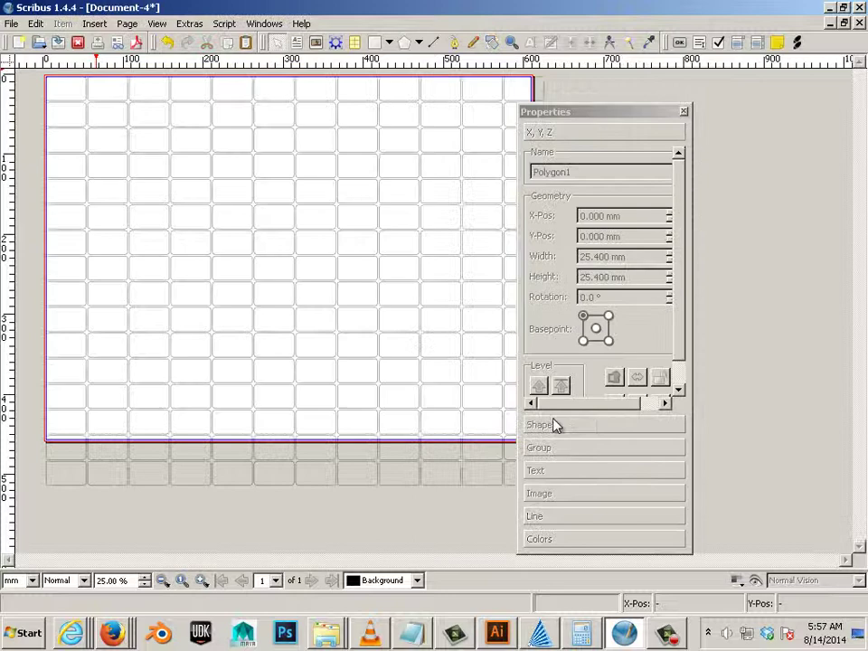
drag(589, 121, 768, 145)
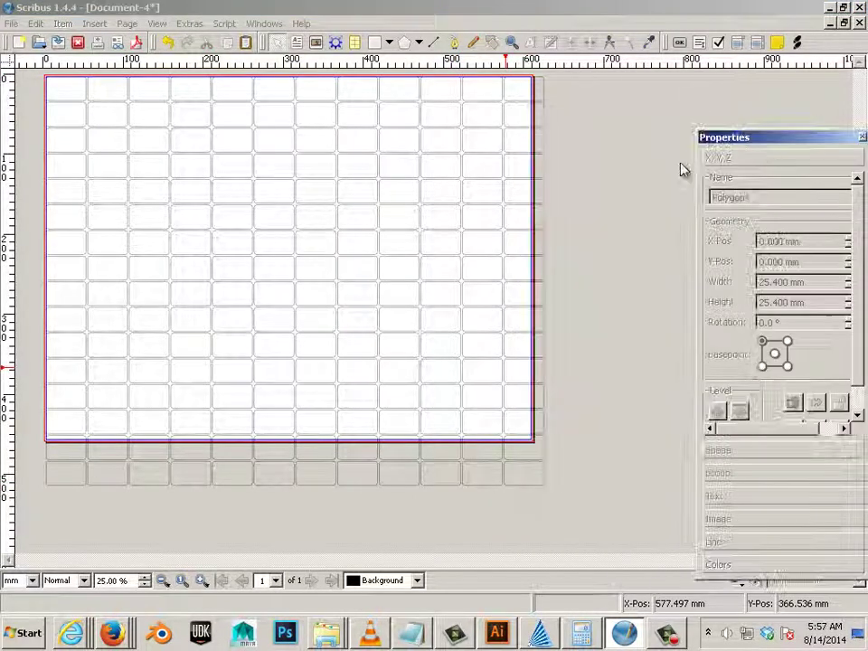
click(541, 103)
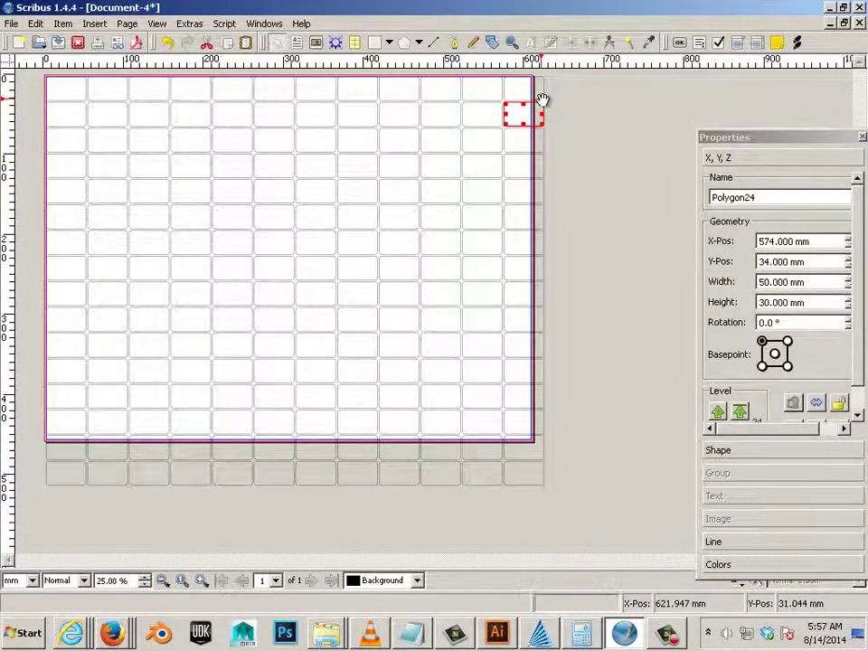
click(544, 101)
click(536, 90)
click(541, 133)
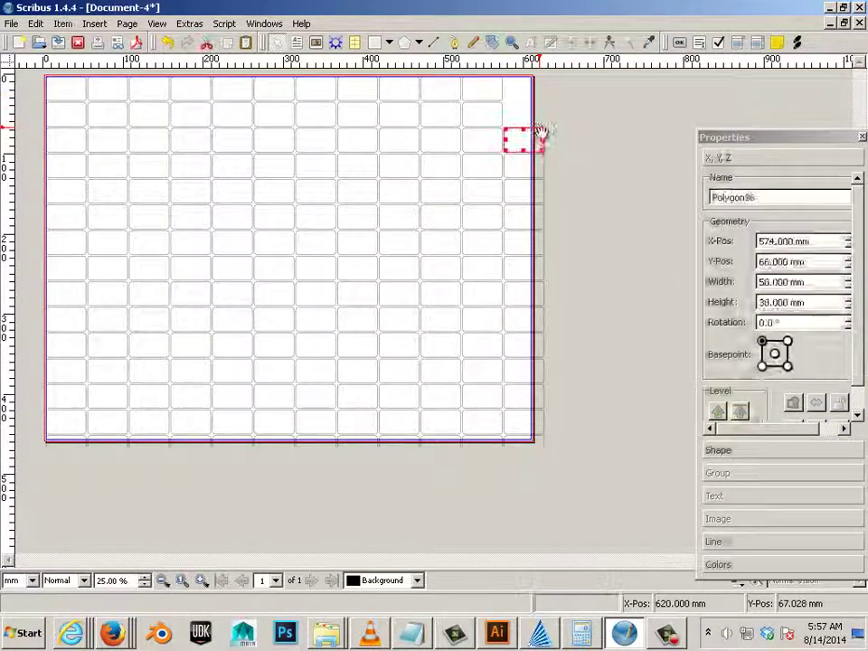
click(545, 171)
click(541, 190)
click(541, 220)
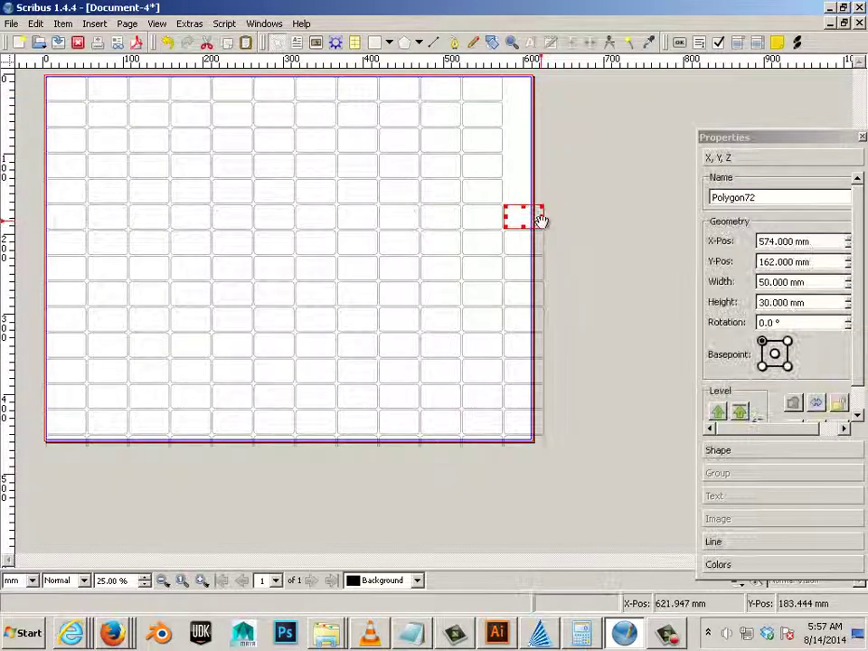
Delete the rectangles overhanging the page's right edge.
click(543, 244)
click(544, 278)
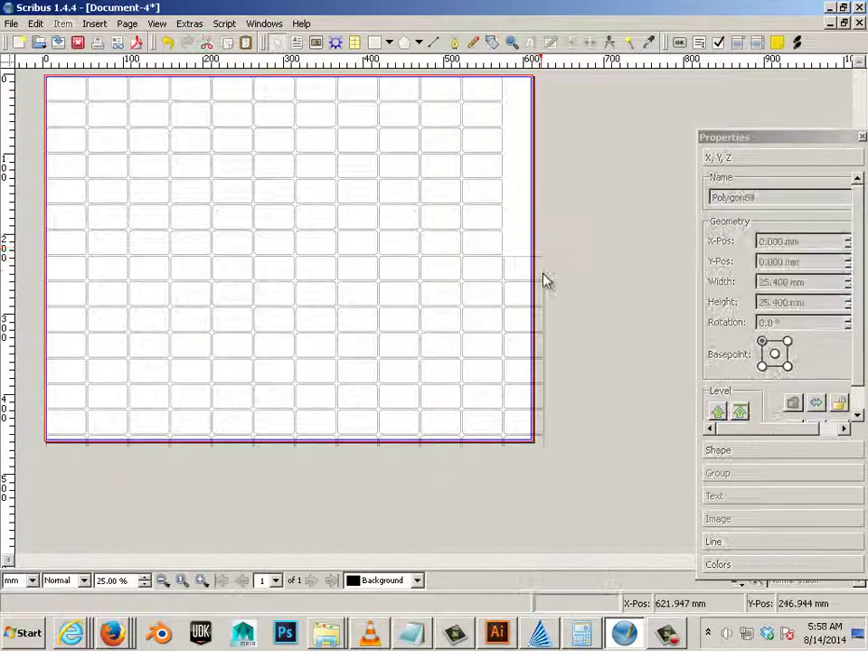
click(545, 330)
click(546, 351)
click(545, 351)
click(542, 386)
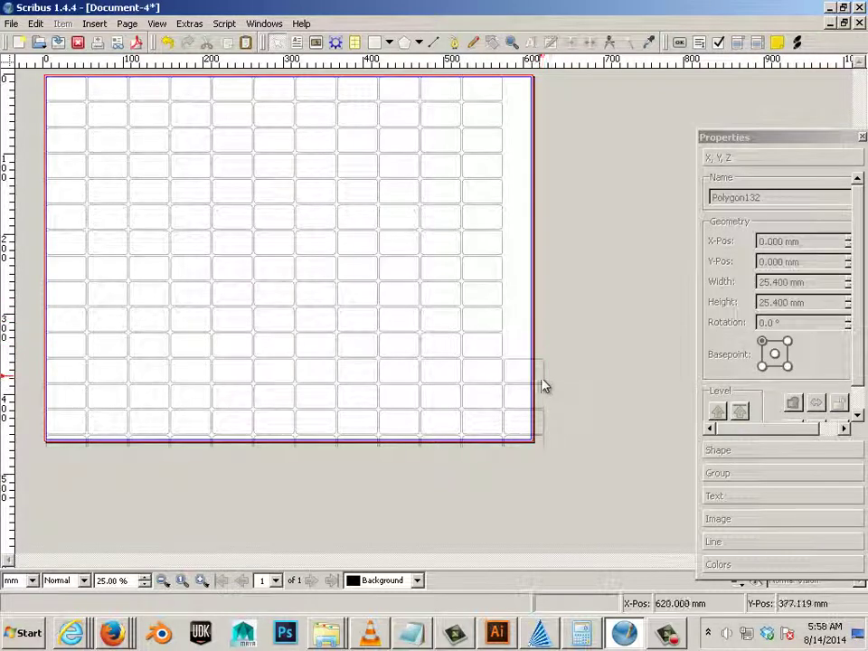
click(543, 382)
key(Delete)
click(544, 405)
key(Delete)
click(543, 419)
key(Delete)
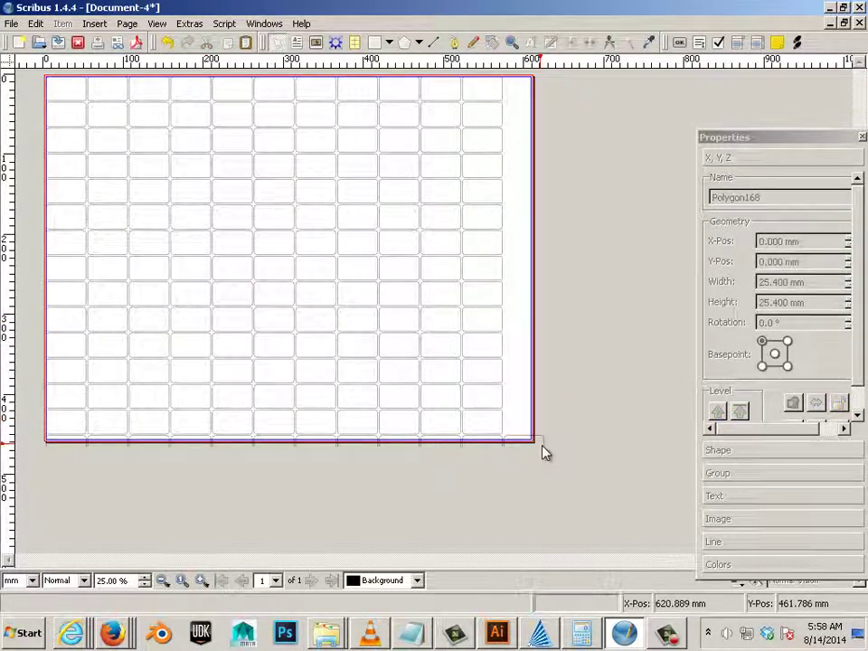
Delete the rectangles hanging below the page's bottom edge, working from right to left.
click(508, 449)
key(Delete)
click(499, 441)
key(Delete)
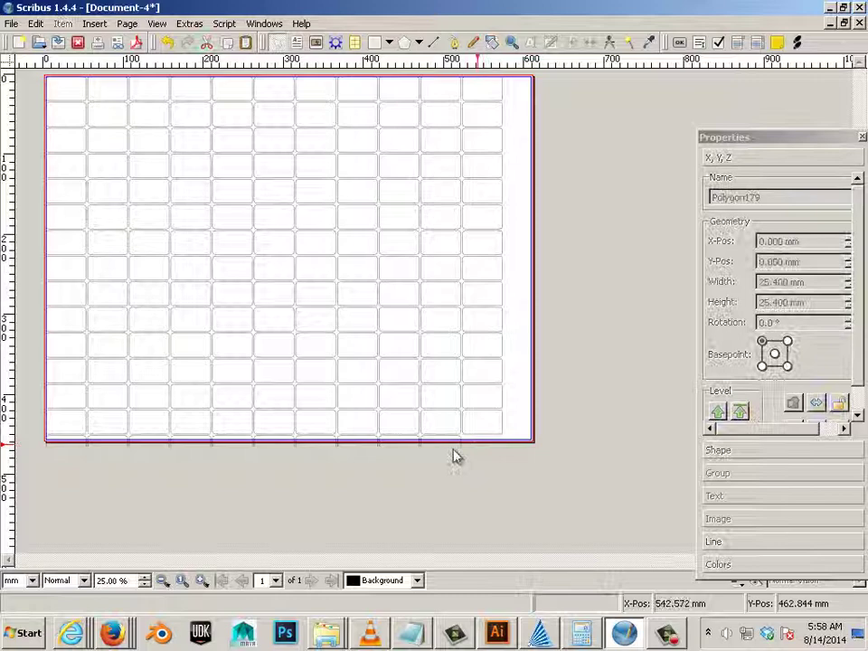
click(442, 443)
key(Delete)
click(417, 452)
key(Delete)
click(347, 446)
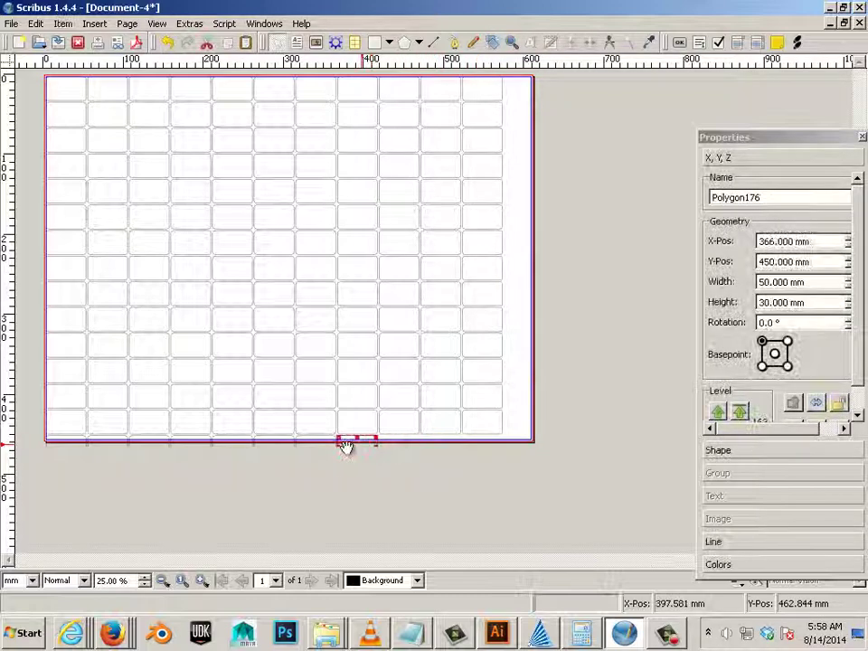
key(Delete)
click(333, 447)
key(Delete)
click(286, 448)
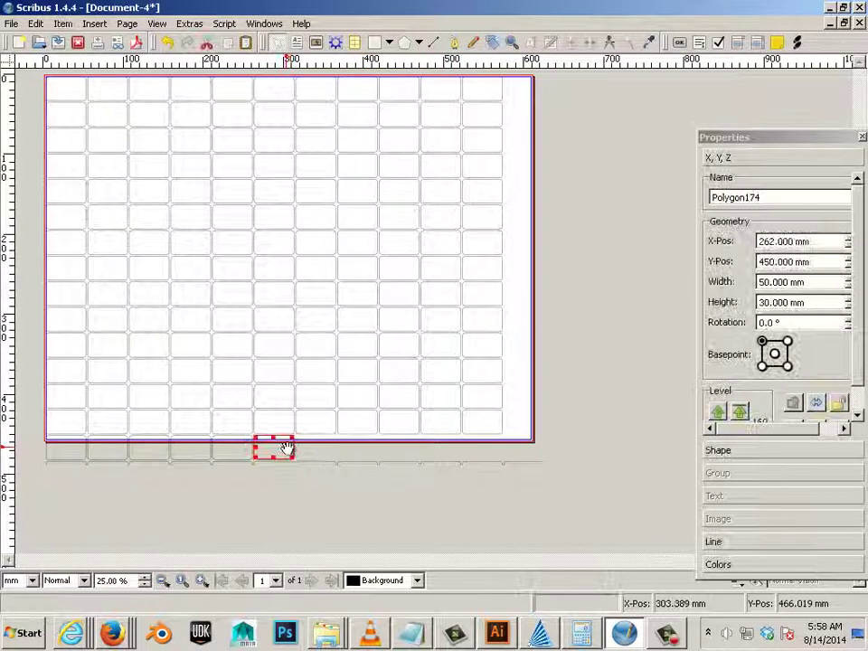
key(Delete)
click(225, 461)
key(Delete)
click(208, 459)
key(Delete)
click(174, 461)
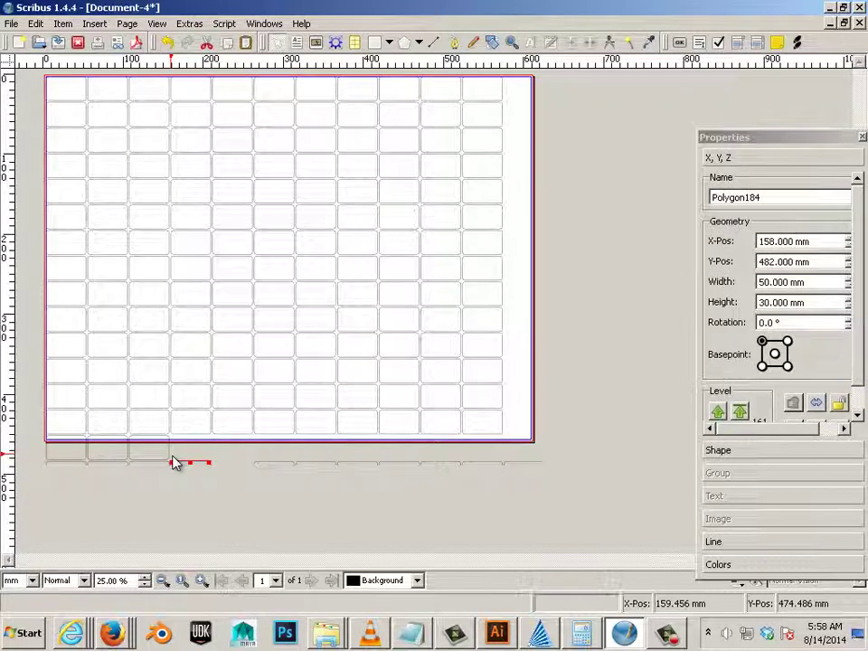
key(Delete)
click(165, 461)
key(Delete)
click(125, 463)
key(Delete)
Delete the remaining off-page rectangles in the lowest row beneath the page.
click(122, 464)
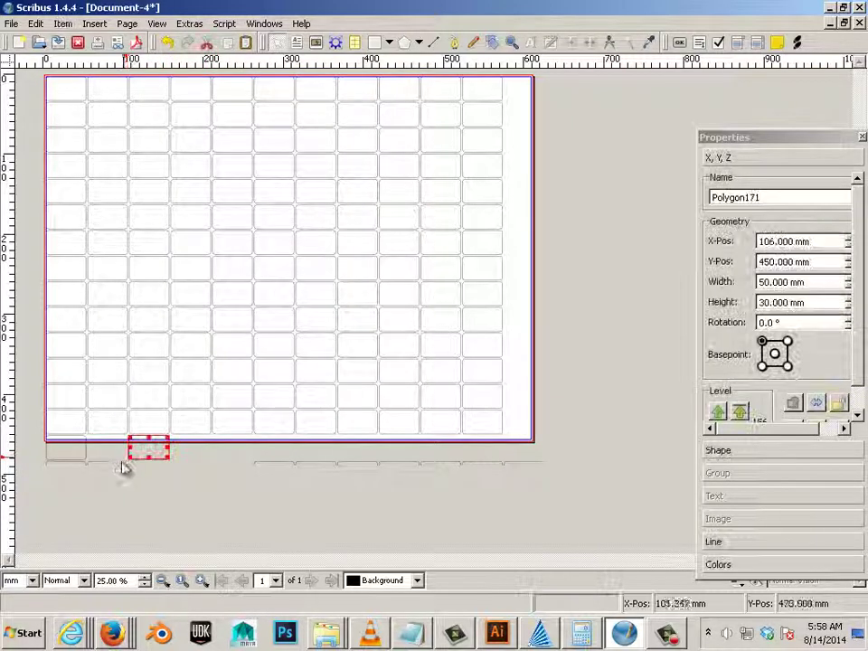
key(Delete)
click(103, 462)
key(Delete)
click(86, 464)
key(Delete)
click(85, 449)
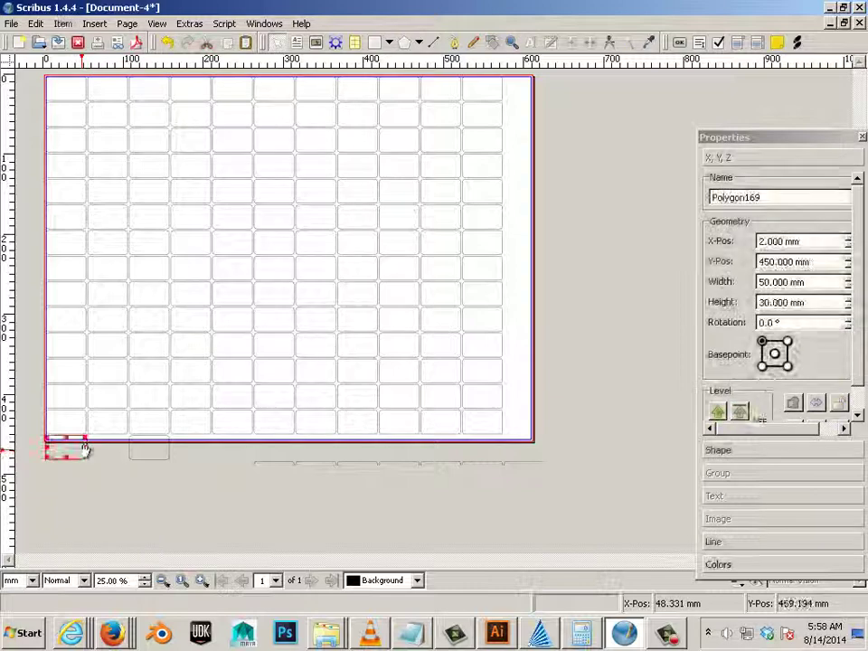
key(Delete)
click(136, 458)
key(Delete)
click(284, 461)
key(Delete)
click(317, 461)
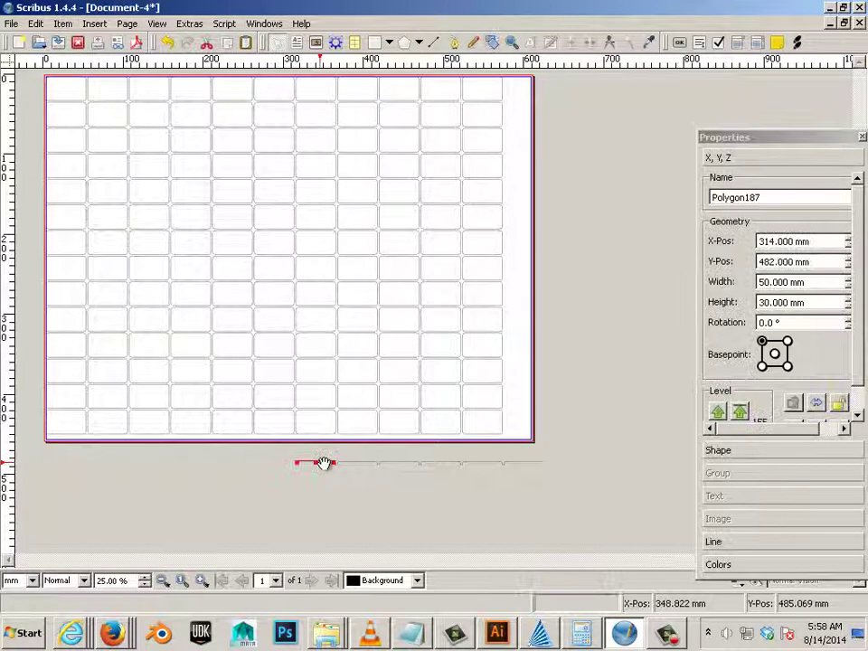
key(Delete)
click(395, 467)
key(Delete)
click(434, 466)
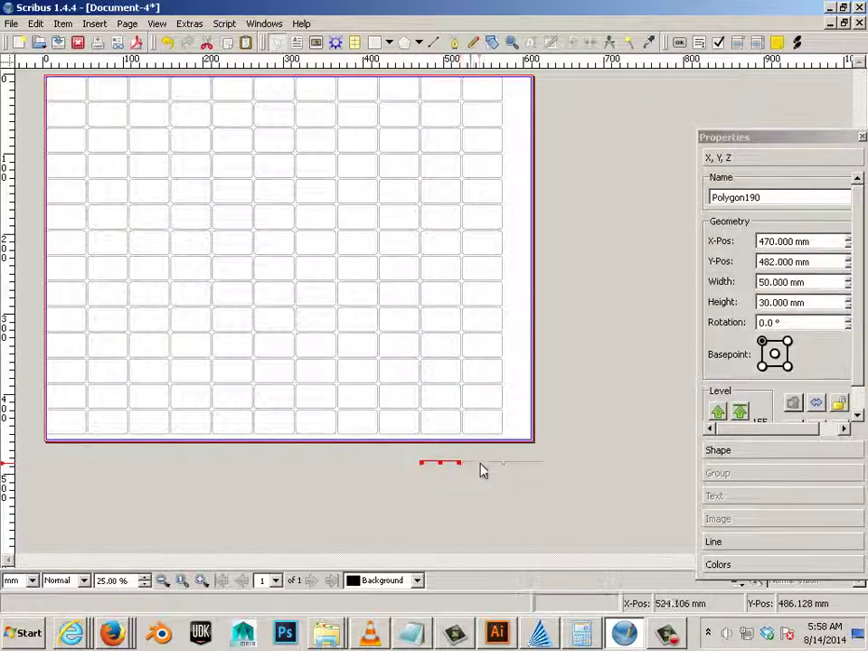
key(Delete)
click(481, 466)
key(Delete)
click(518, 464)
key(Delete)
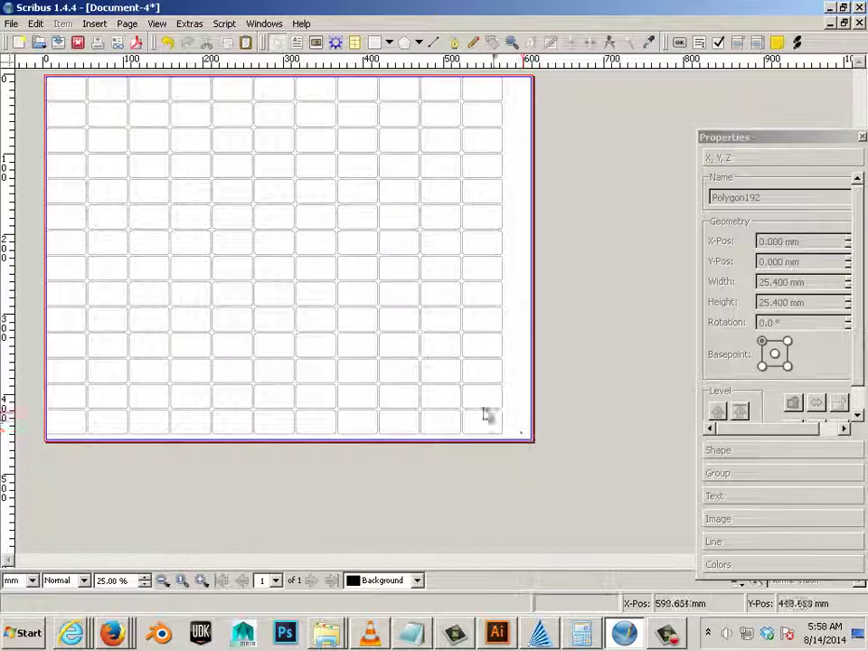
Zoom in to inspect the 2 mm gaps, then select a rectangle to confirm it measures 50×30 mm.
ctrl+scroll(325, 396, up, 2)
ctrl+scroll(325, 395, up, 3)
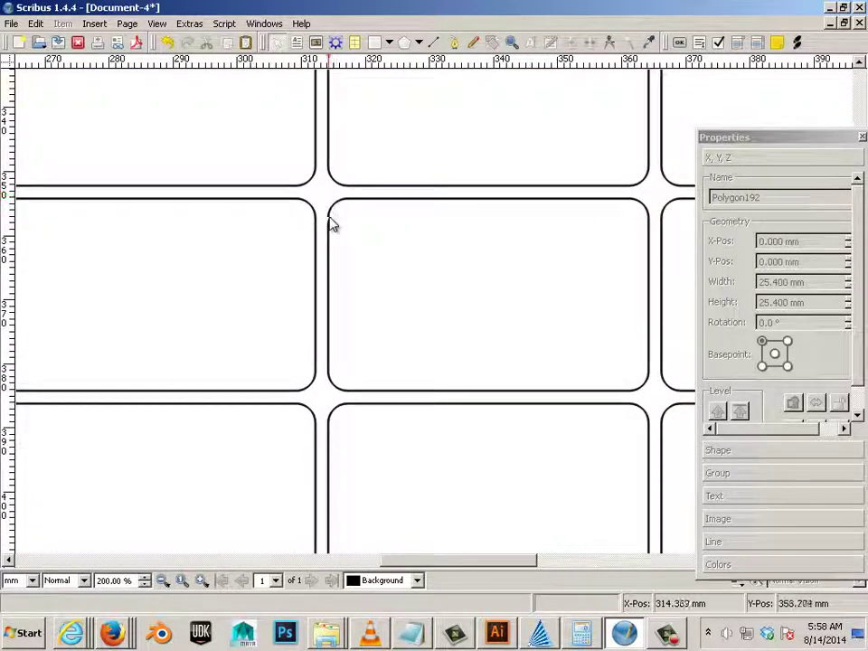
ctrl+scroll(331, 272, down, 2)
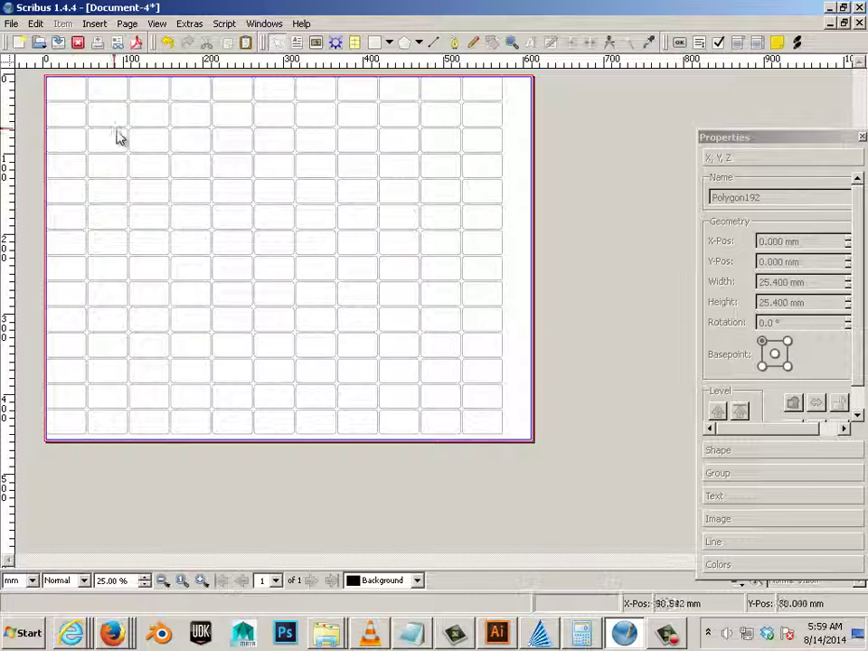
click(117, 137)
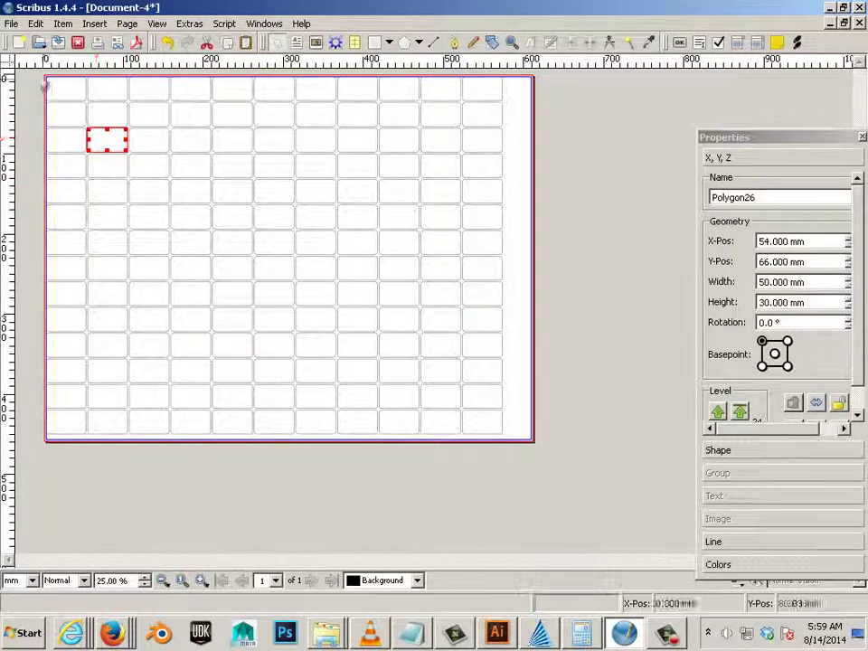
click(11, 23)
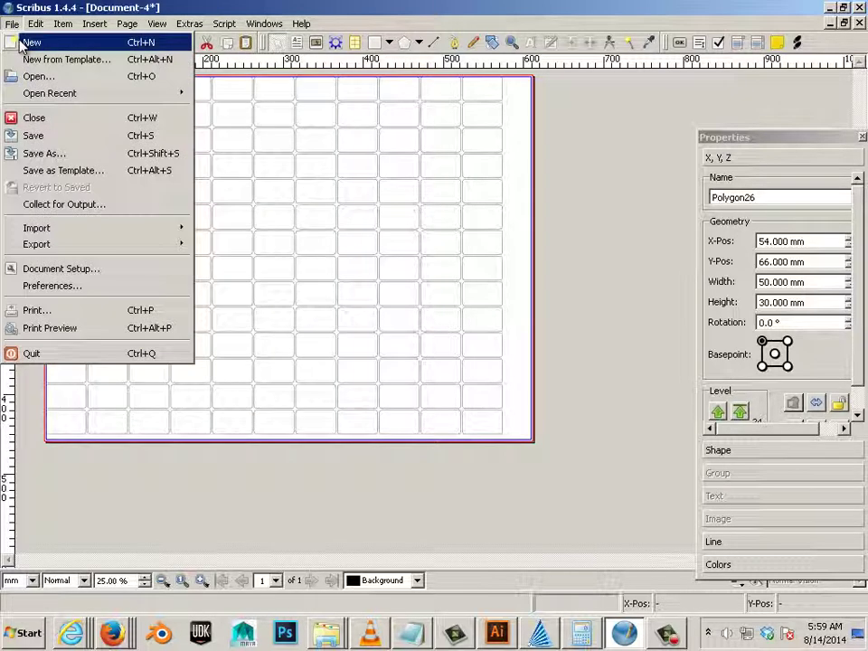